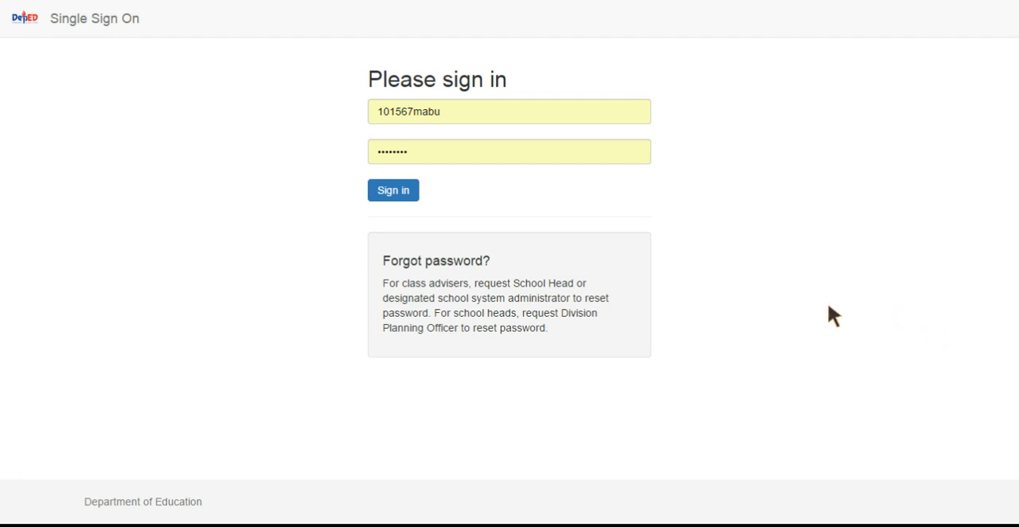
Step: Sign in with the prefilled account and open the Kinder class MASINOP from the list of classes
click(401, 195)
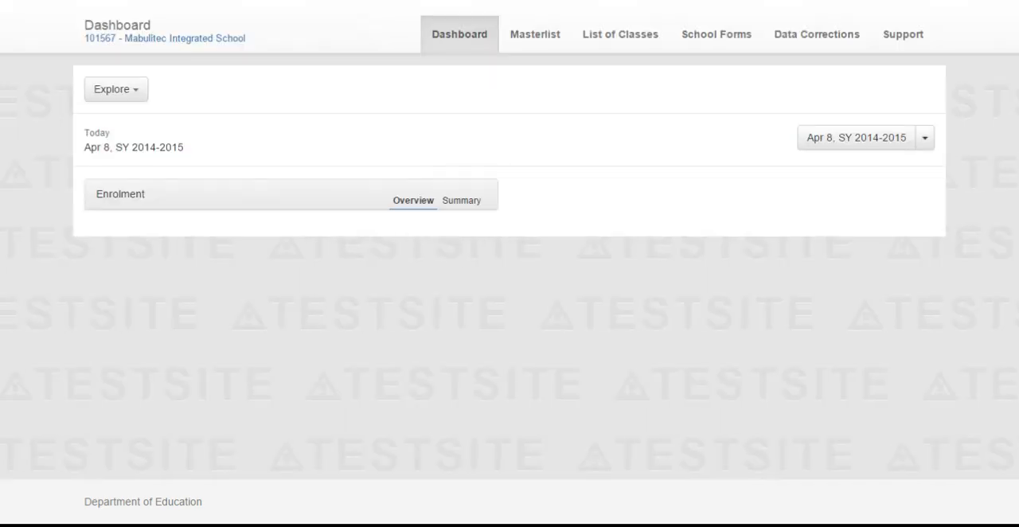
click(621, 72)
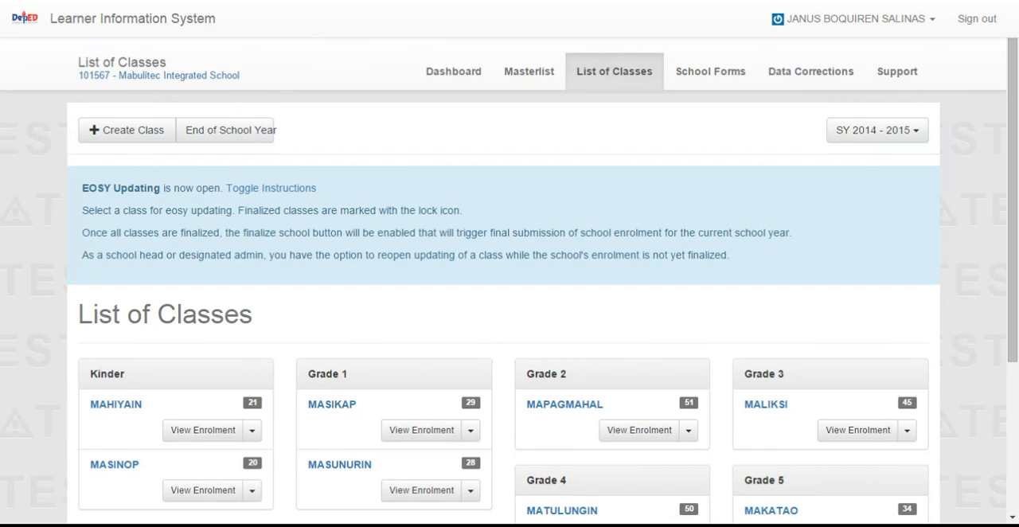
scroll(222, 354, down, 2)
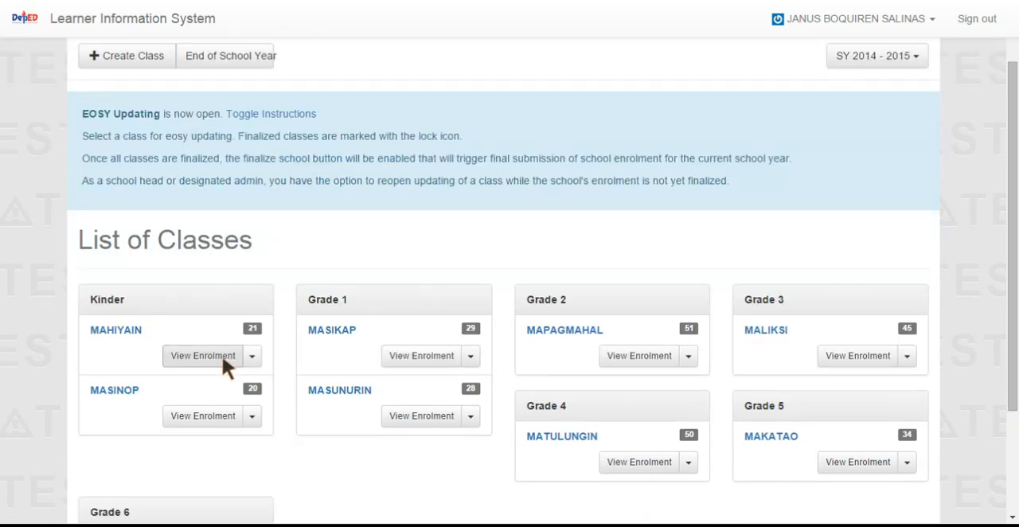
click(111, 391)
Step: Update the enrolment status of the first male learner in the Kinder - Masinop masterlist to Promoted
scroll(439, 430, down, 3)
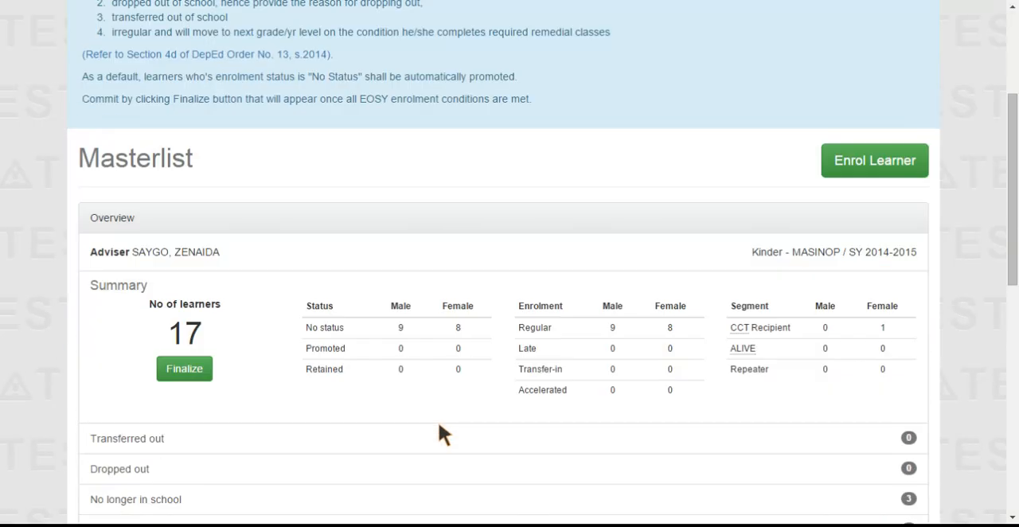
scroll(454, 444, down, 5)
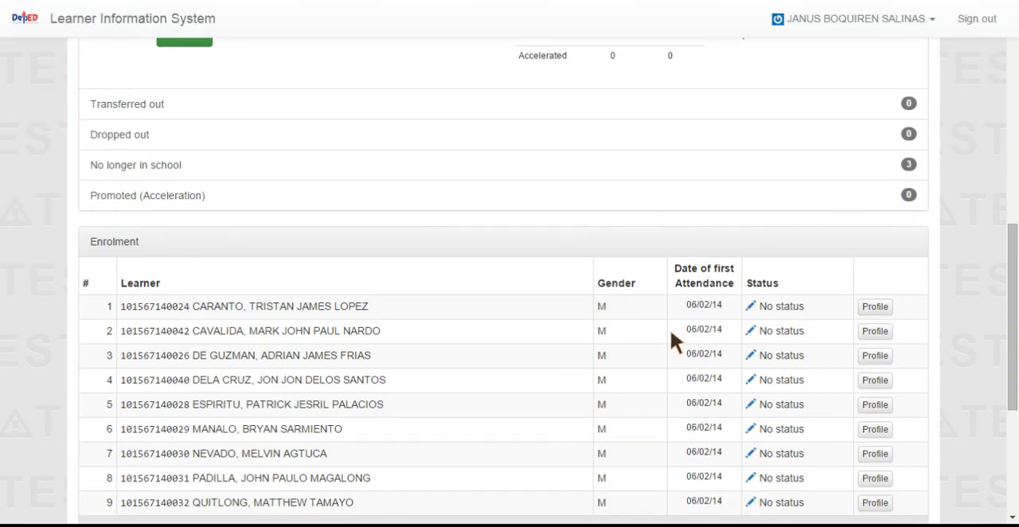
scroll(637, 326, up, 4)
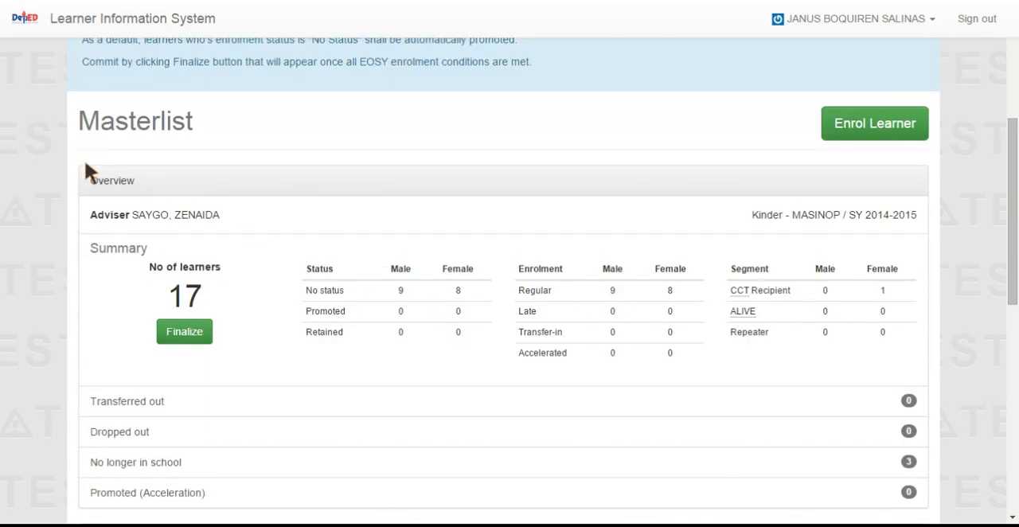
scroll(342, 410, down, 3)
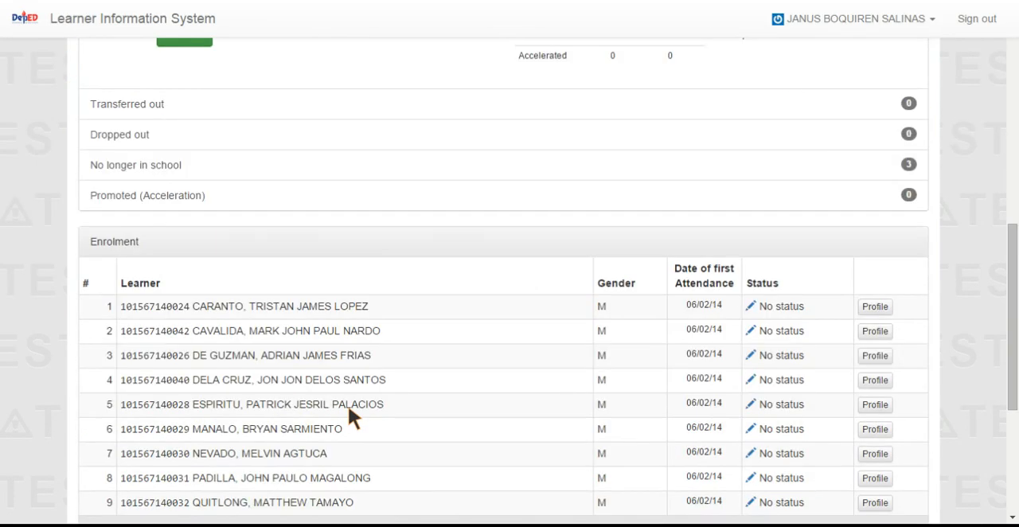
click(749, 306)
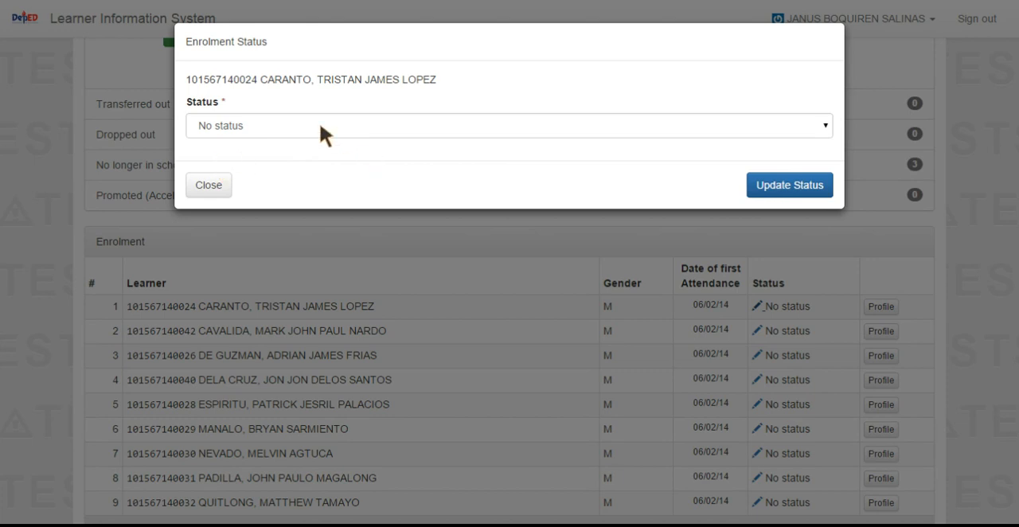
click(825, 123)
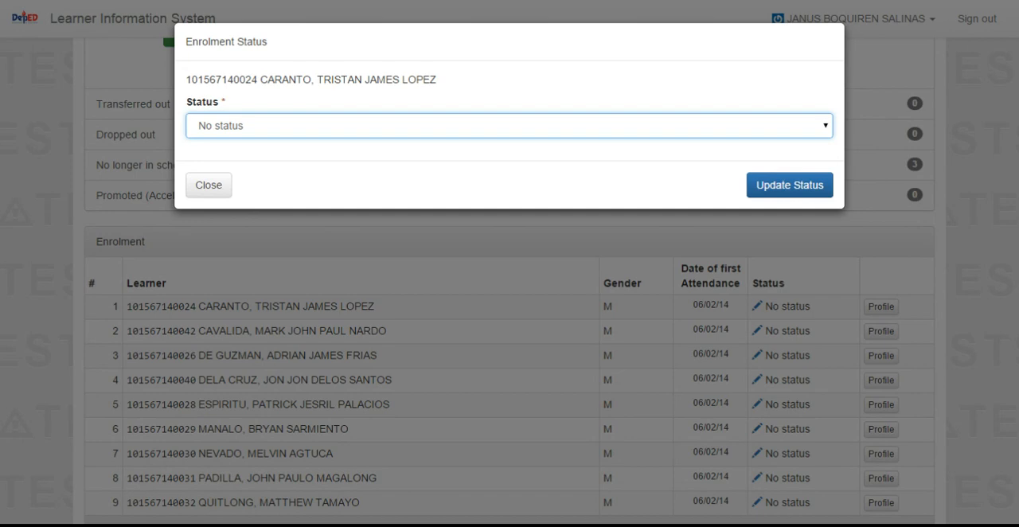
click(241, 165)
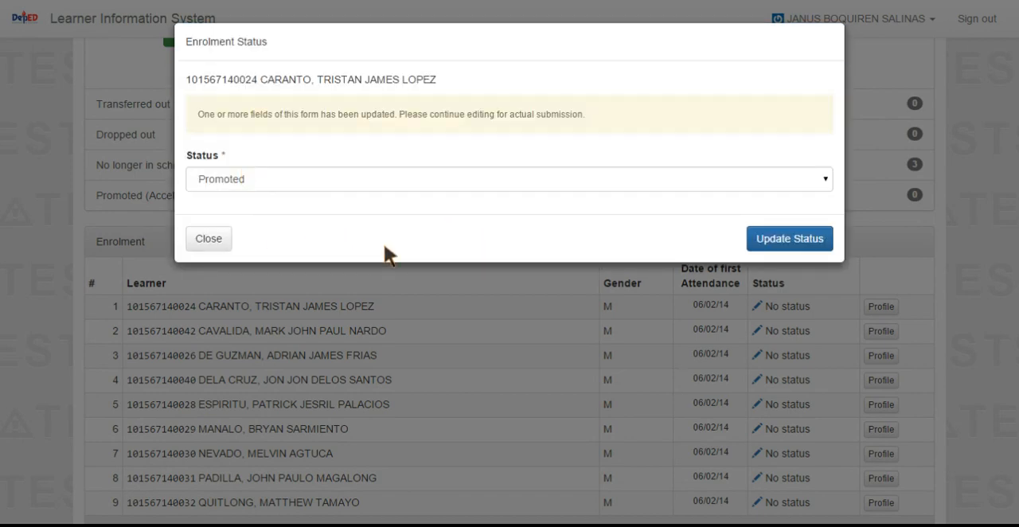
click(763, 244)
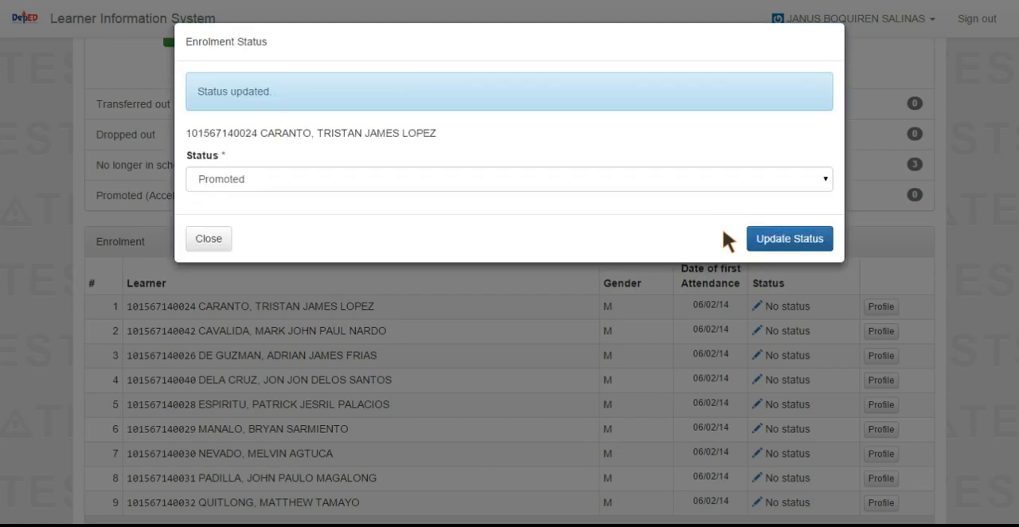
click(220, 239)
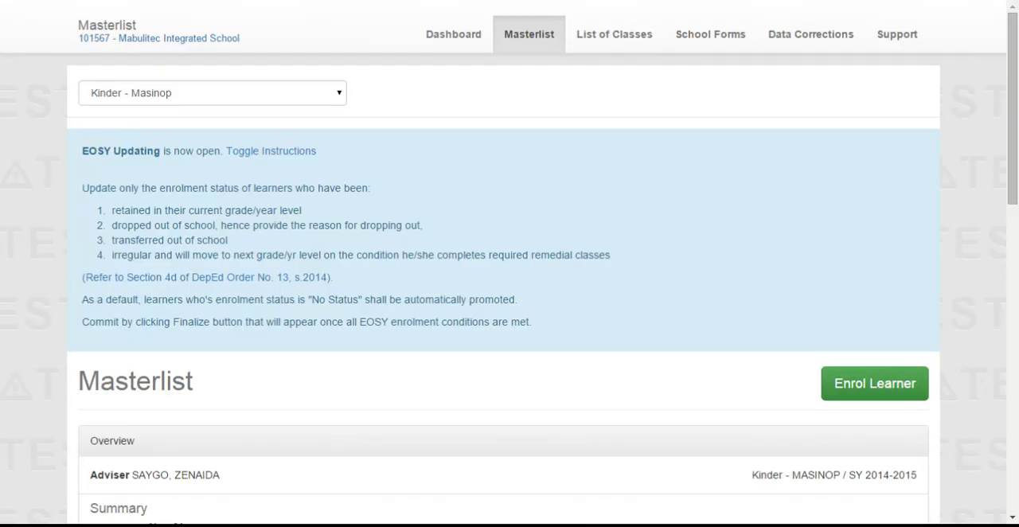
Step: Switch the masterlist to the Grade 1 - Masunurin class
scroll(931, 324, down, 8)
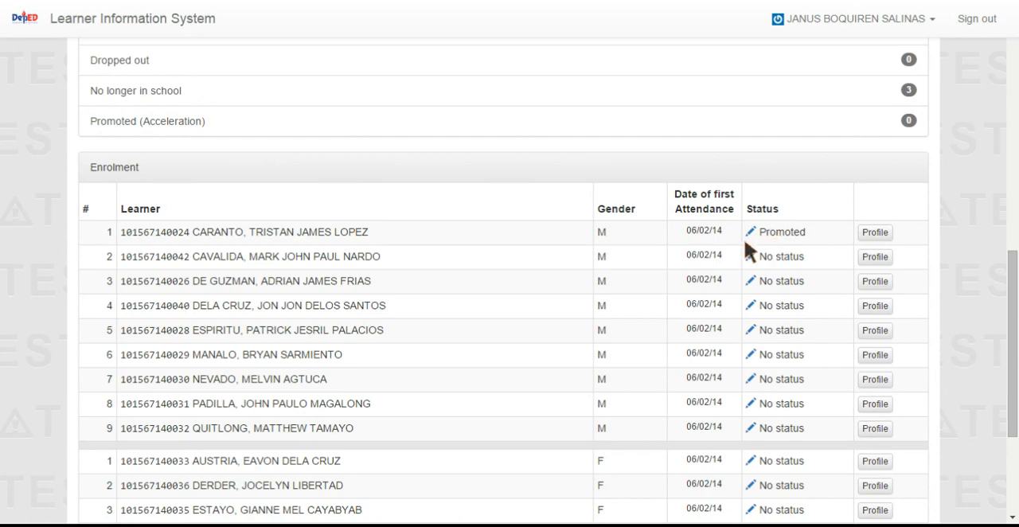
scroll(569, 235, up, 5)
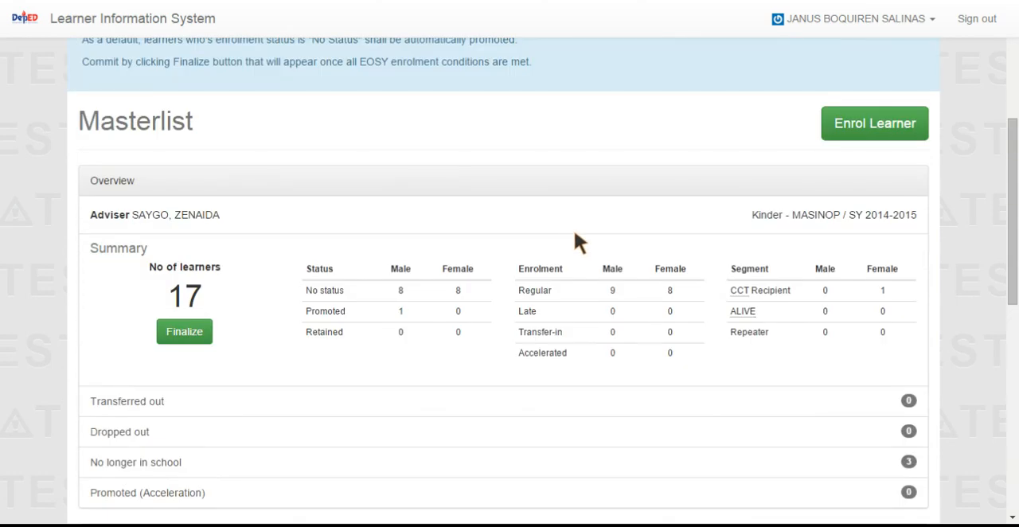
scroll(443, 199, up, 4)
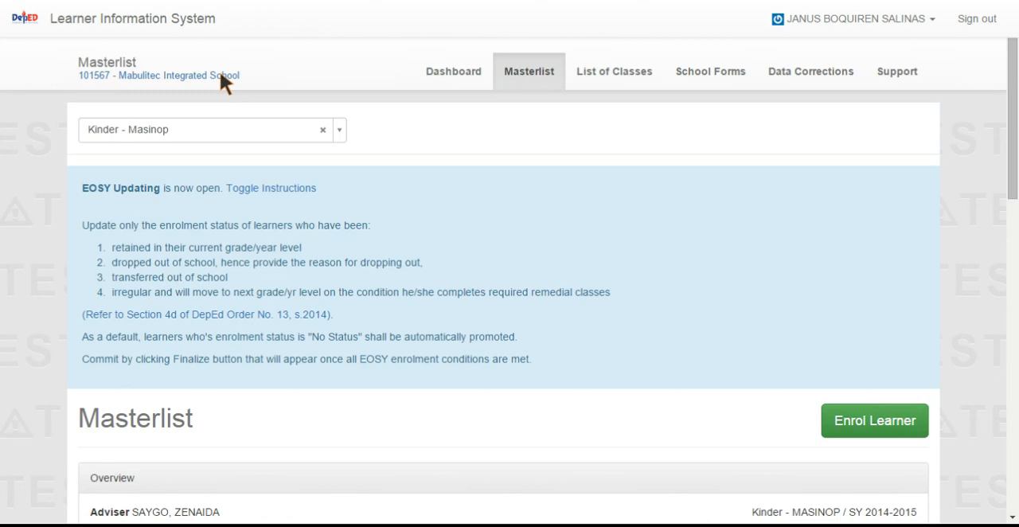
click(340, 129)
click(188, 277)
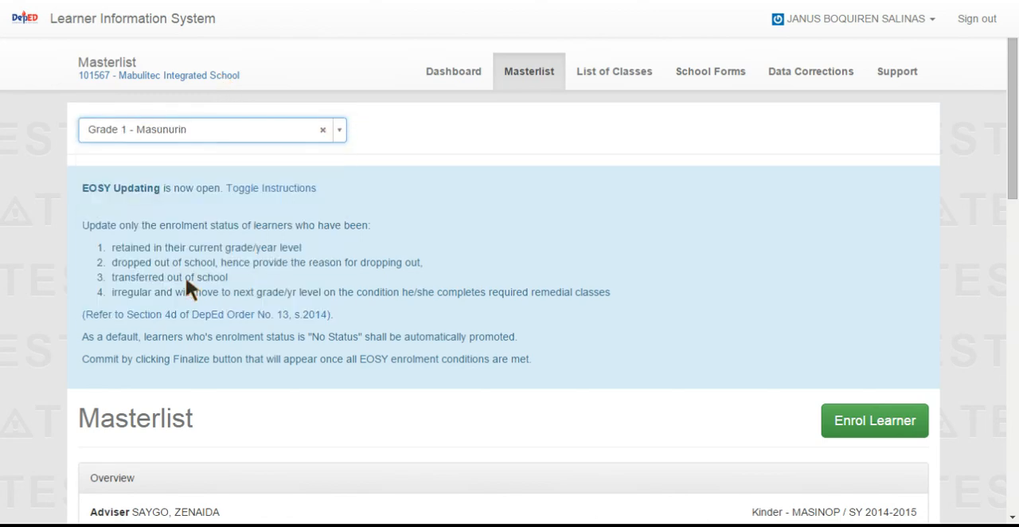
Step: Open the enrolment status of the second male learner in Grade 1 - Masunurin and choose Promoted
scroll(510, 263, down, 3)
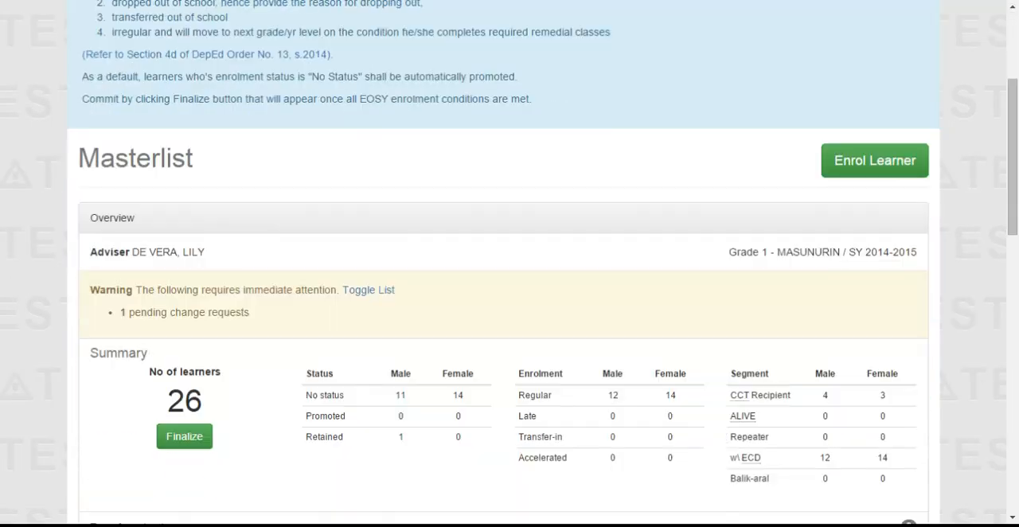
scroll(642, 331, down, 5)
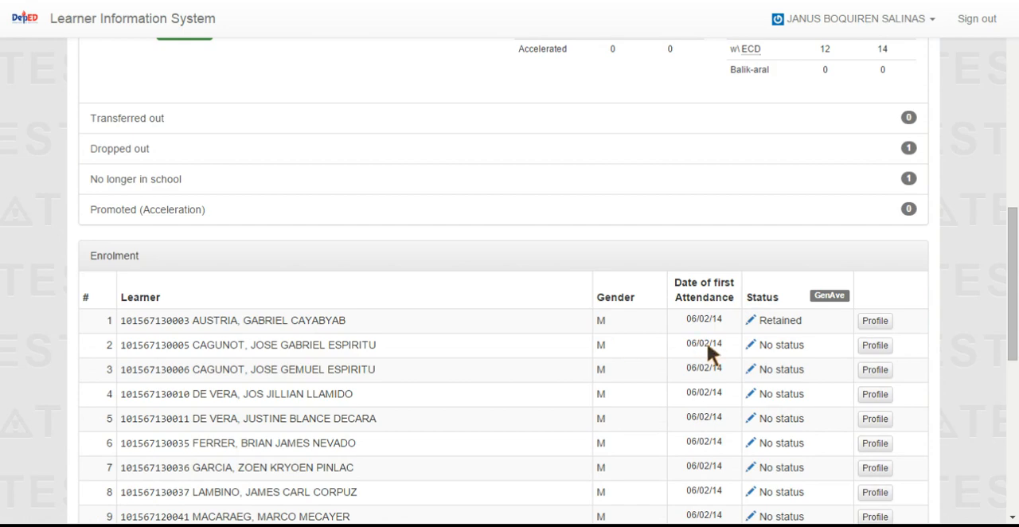
click(751, 344)
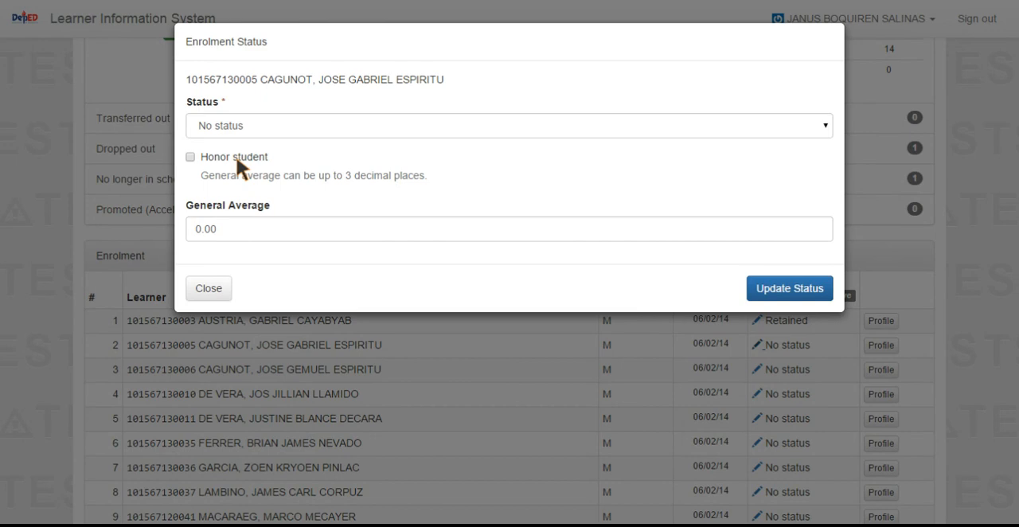
click(763, 128)
click(230, 164)
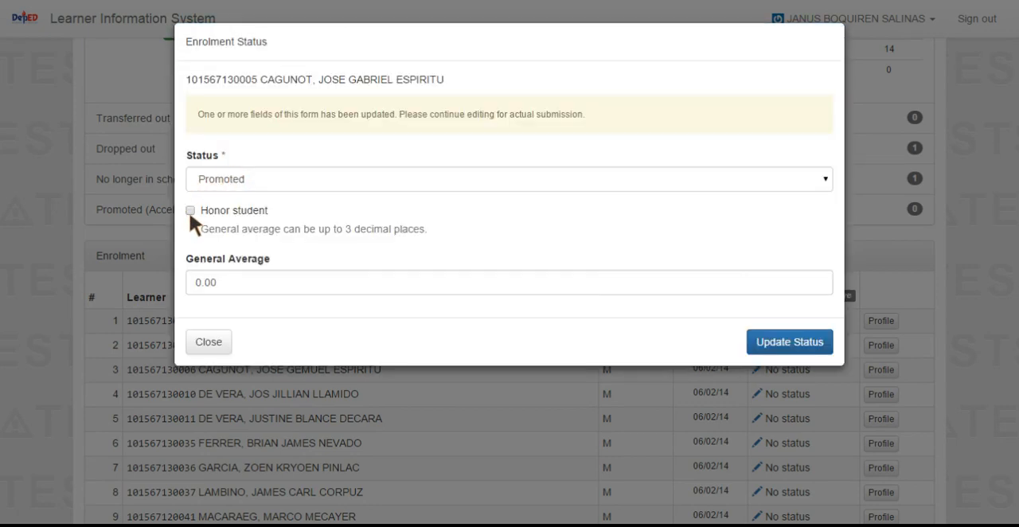
Step: Mark the learner as an honor student with a general average of 91.250 and submit the status update
click(190, 210)
click(230, 284)
double_click(189, 283)
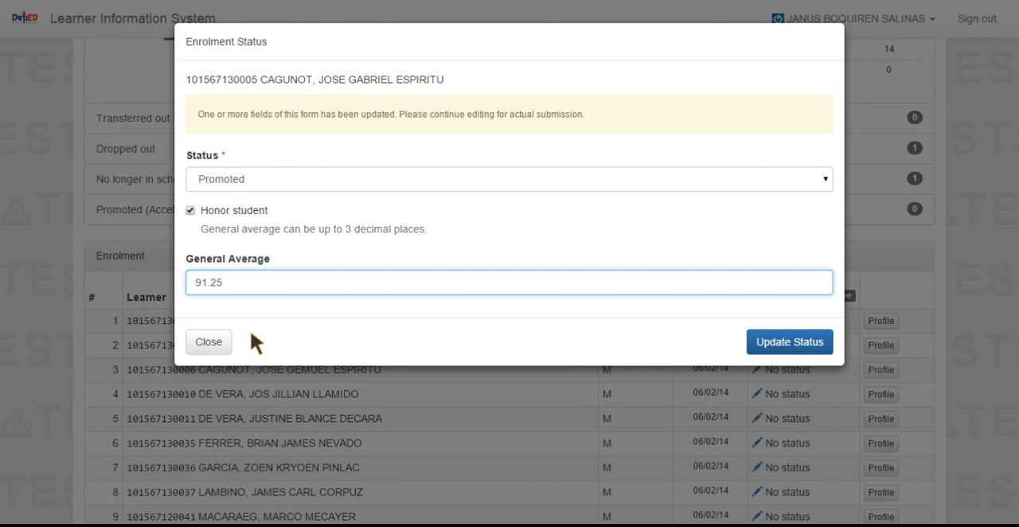
text(0)
click(761, 342)
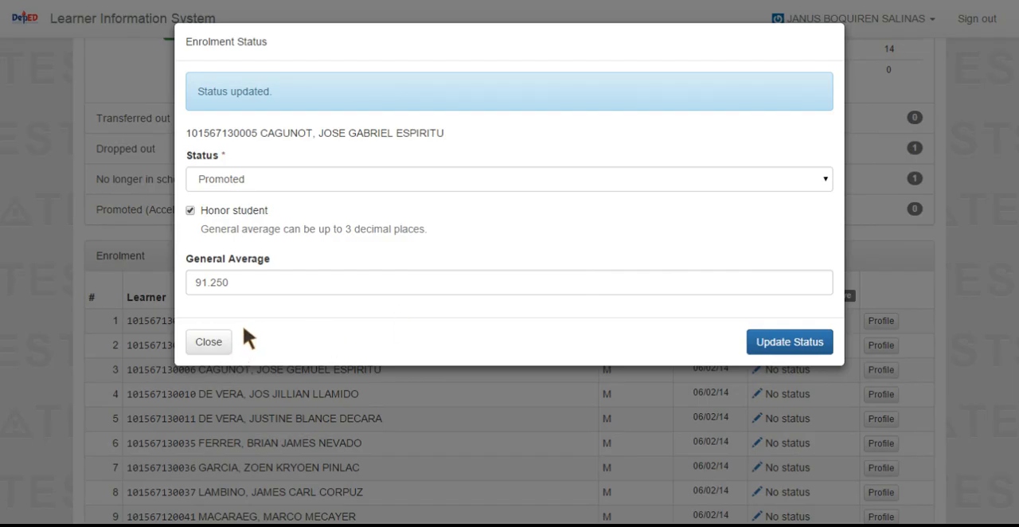
click(216, 344)
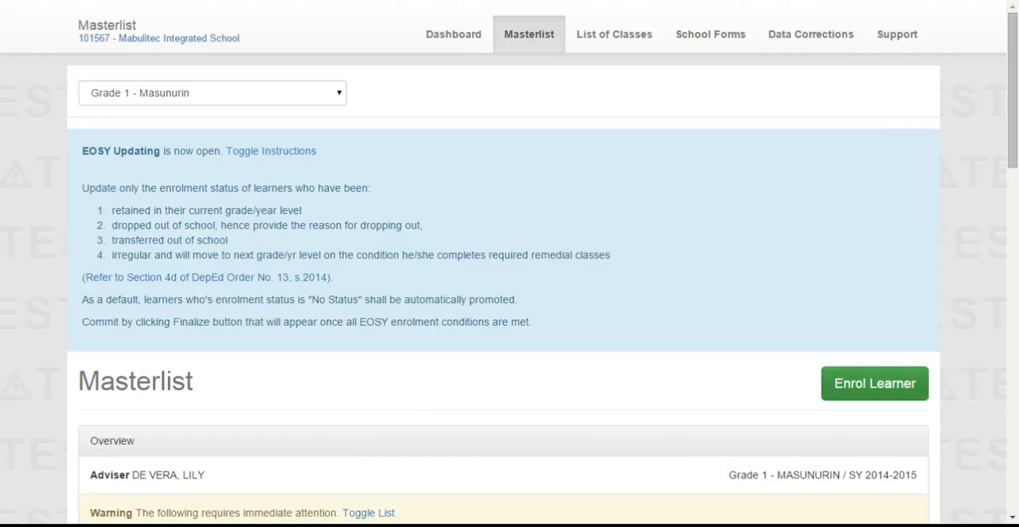
Step: Open the enrolment status of the third male learner in Grade 1 - Masunurin and choose Transferred out
scroll(779, 295, down, 5)
scroll(779, 294, down, 5)
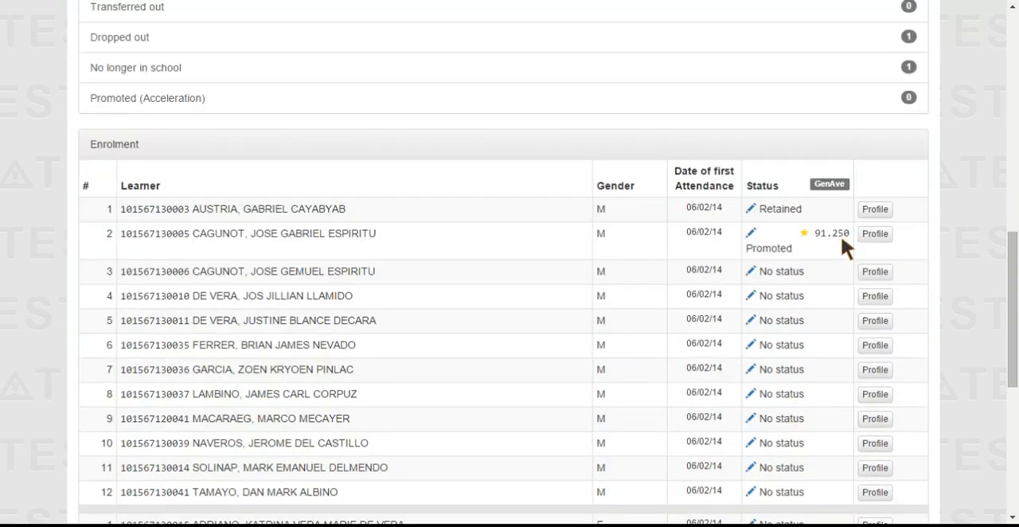
scroll(824, 239, up, 1)
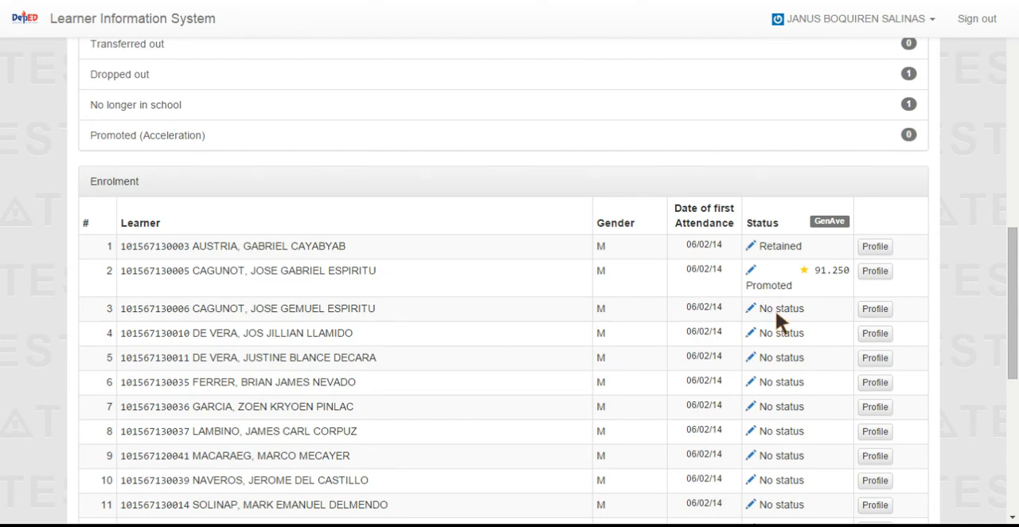
click(749, 310)
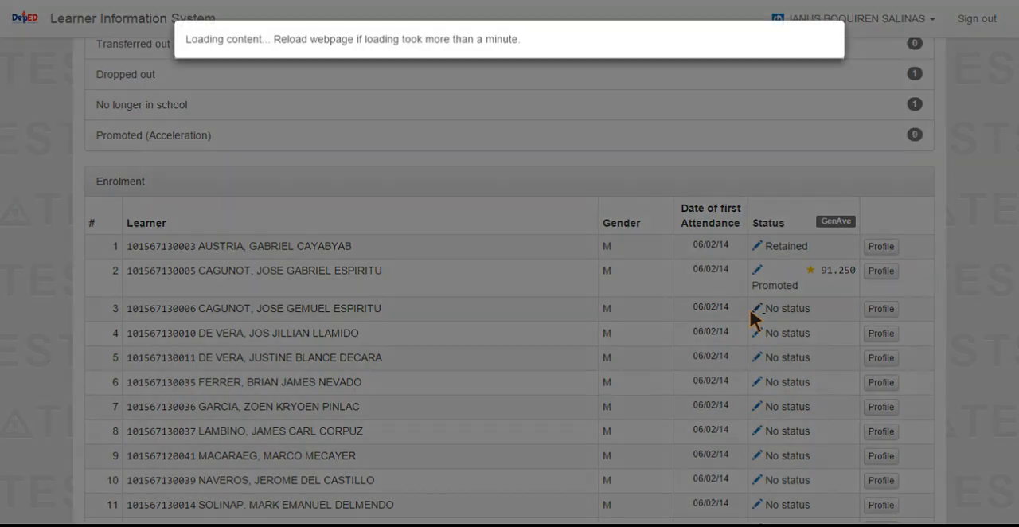
click(827, 125)
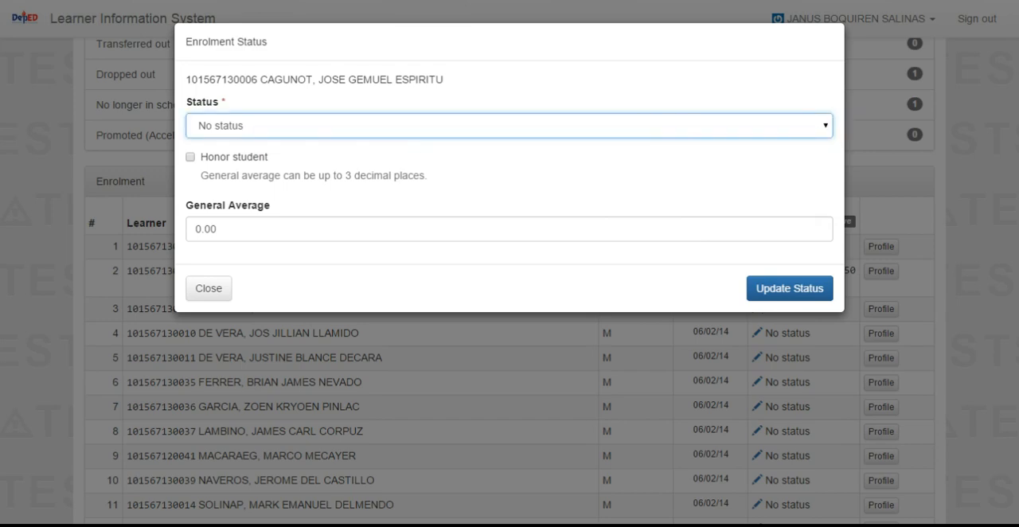
click(248, 180)
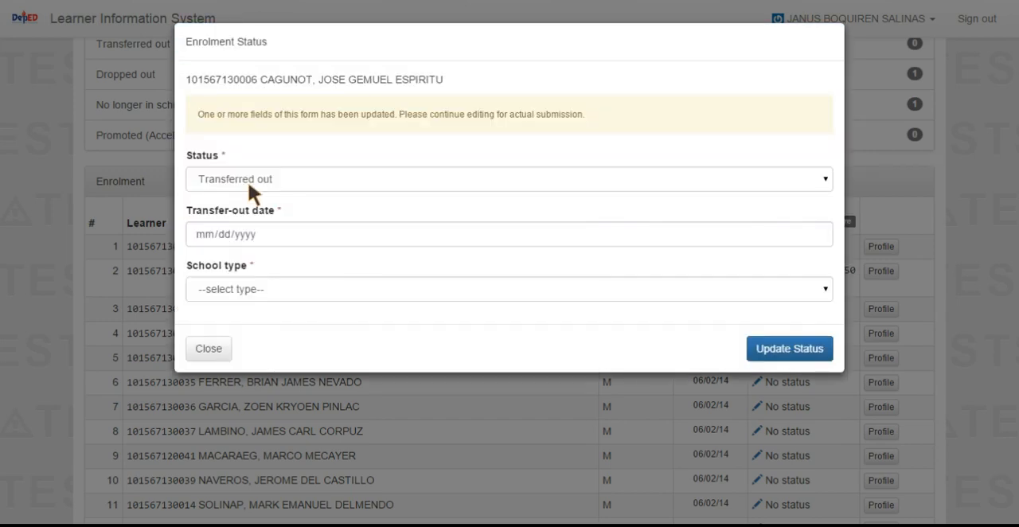
Step: Set the transfer-out date to 11/10/2014 and the school type to Private (Sectarian)
click(820, 235)
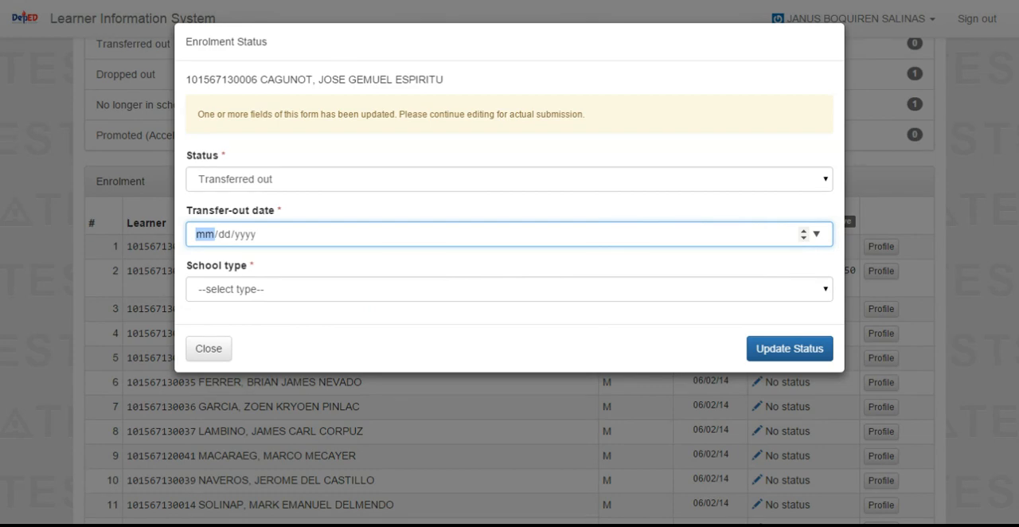
click(230, 342)
click(730, 281)
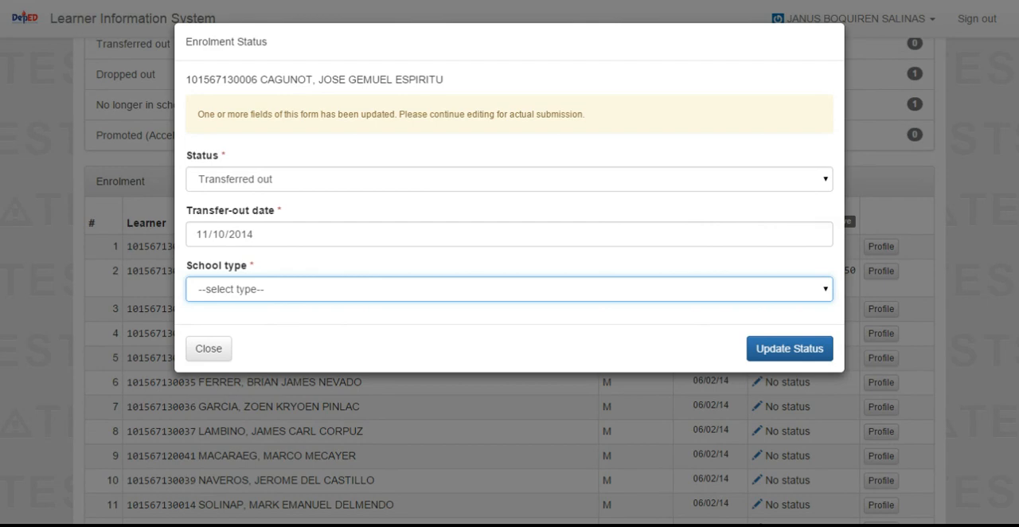
click(283, 324)
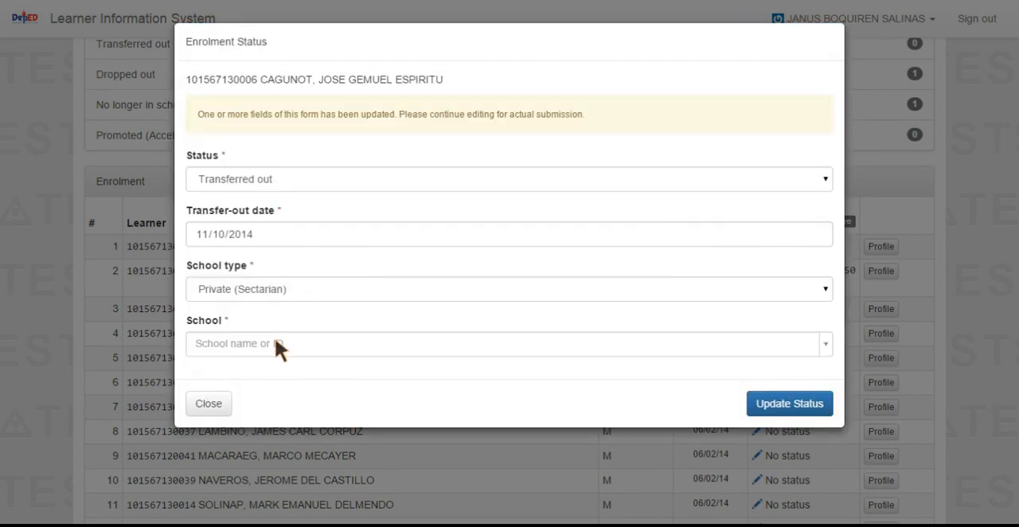
Step: Select Malasiqui Catholic School as the school the learner transferred to and submit the status update
click(278, 349)
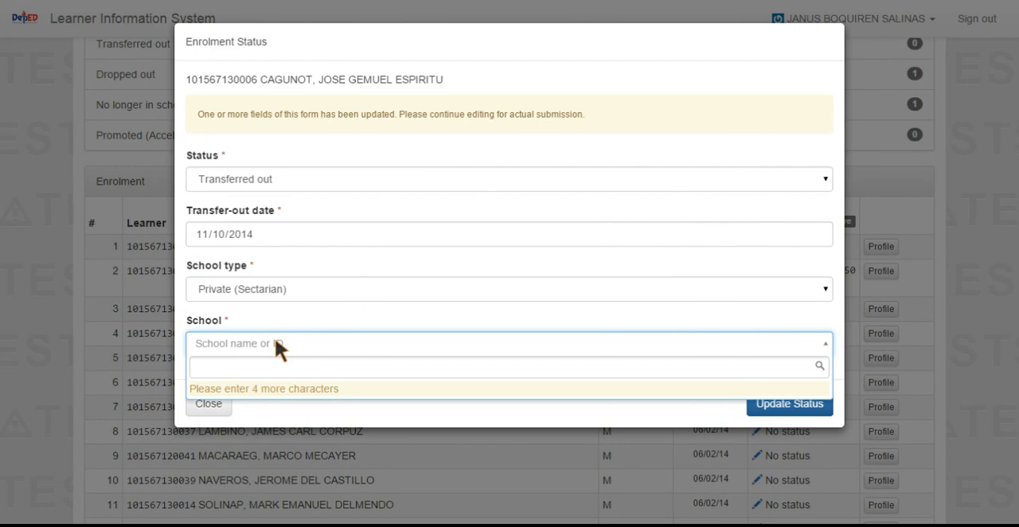
text(Malas)
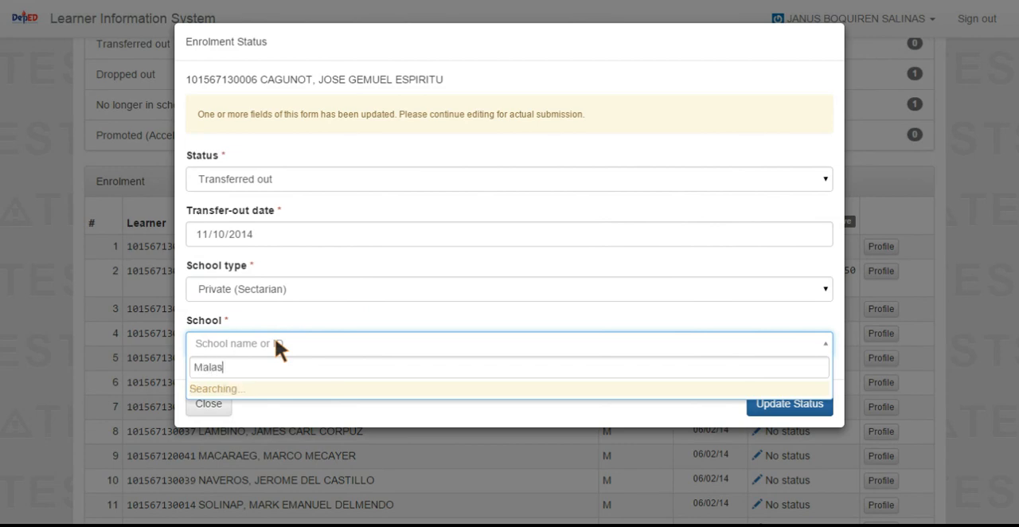
text(iq)
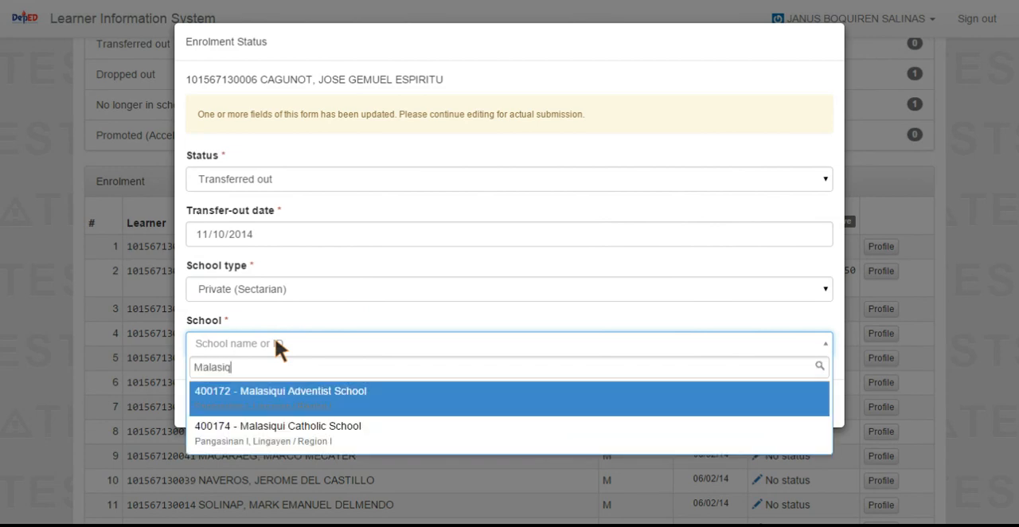
text(ui)
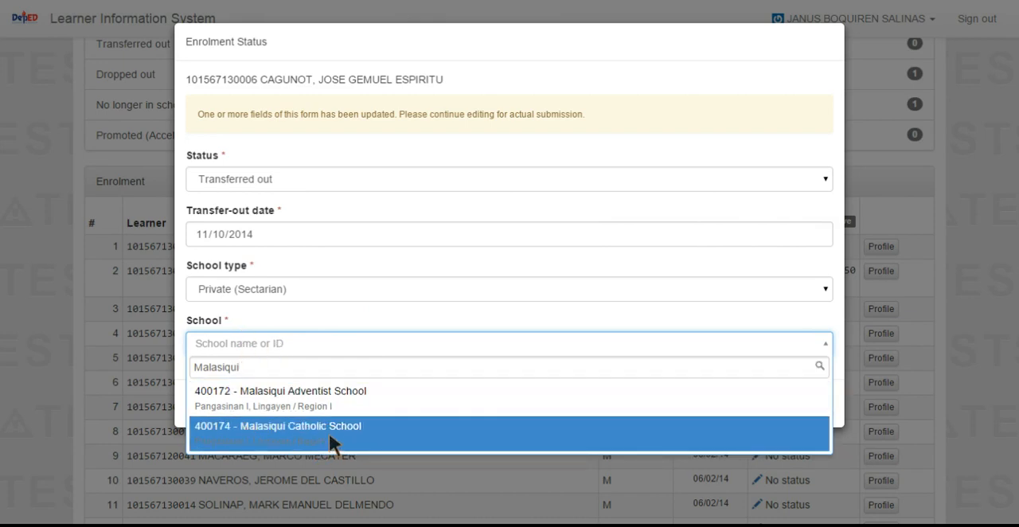
click(328, 432)
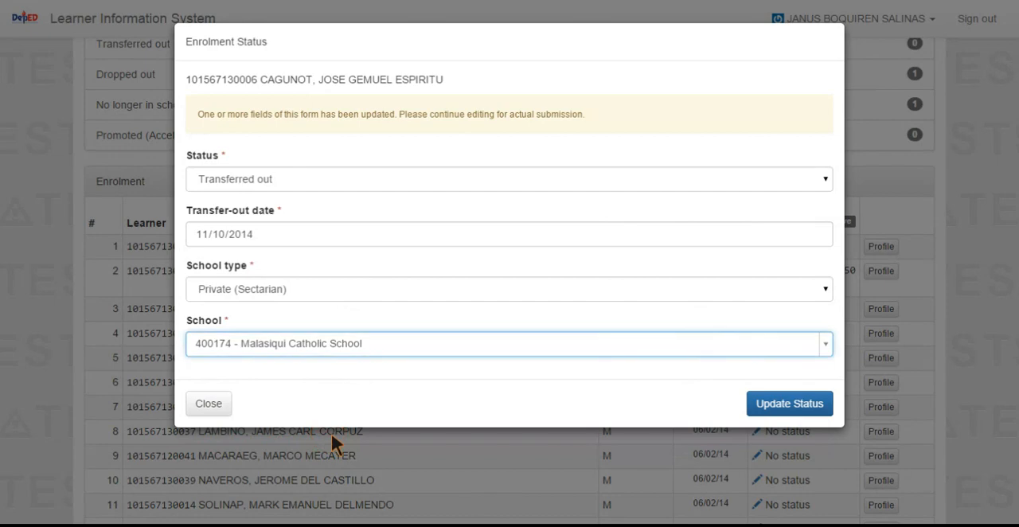
click(812, 404)
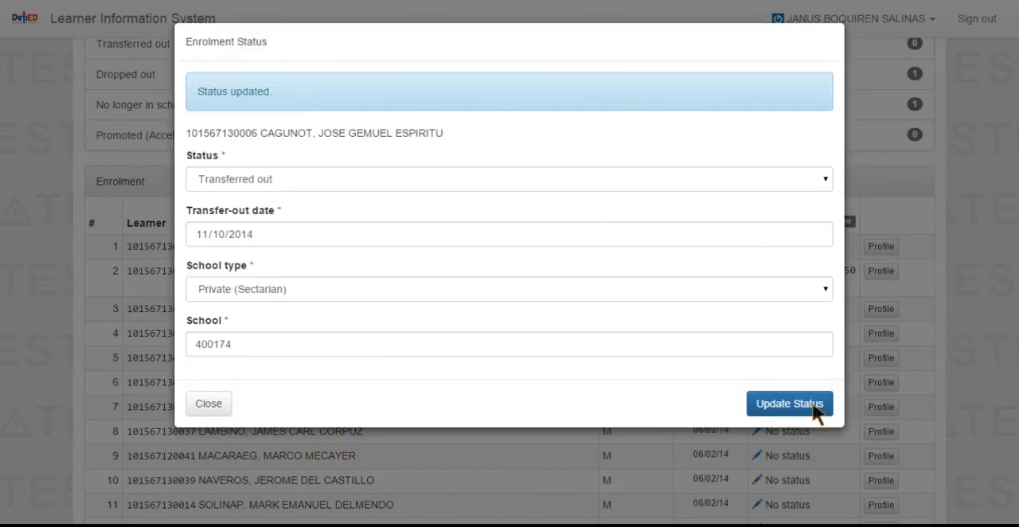
click(209, 403)
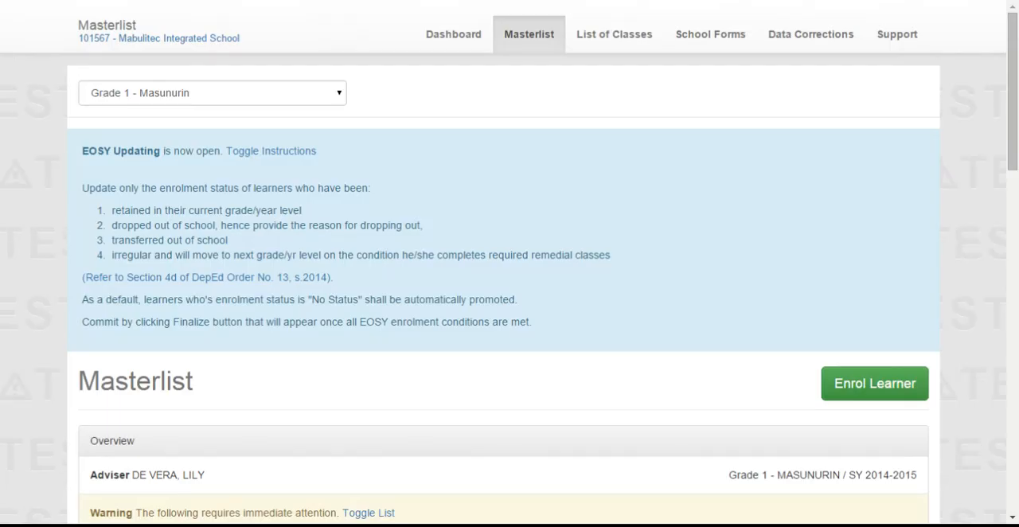
Step: Examine the Transferred out list of the Grade 1 - Masunurin masterlist and return to the class summary
scroll(467, 351, down, 9)
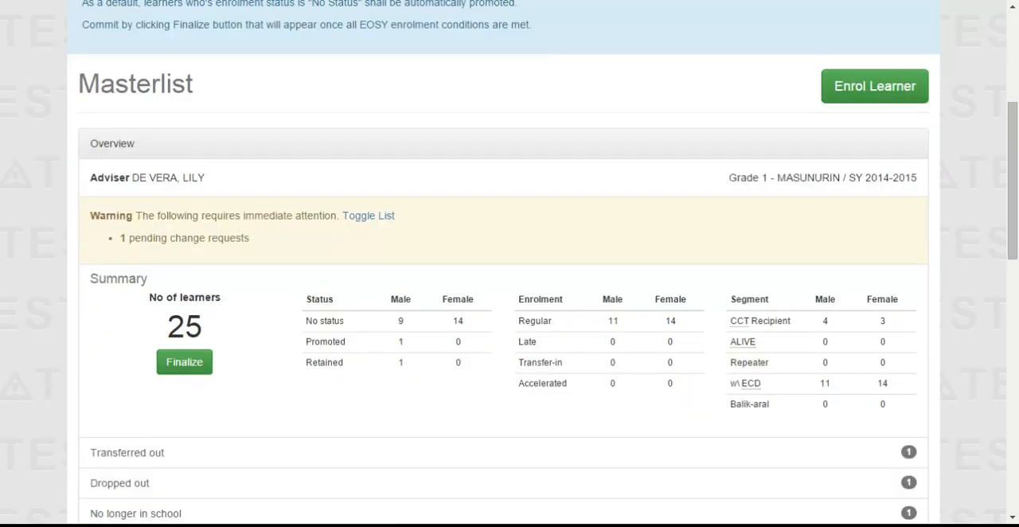
scroll(468, 351, down, 2)
scroll(766, 272, up, 1)
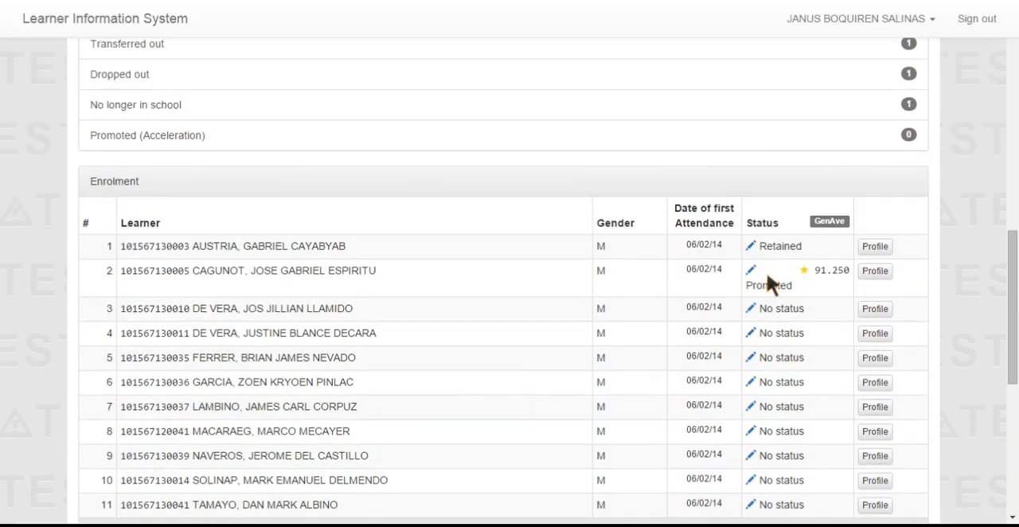
scroll(782, 308, up, 1)
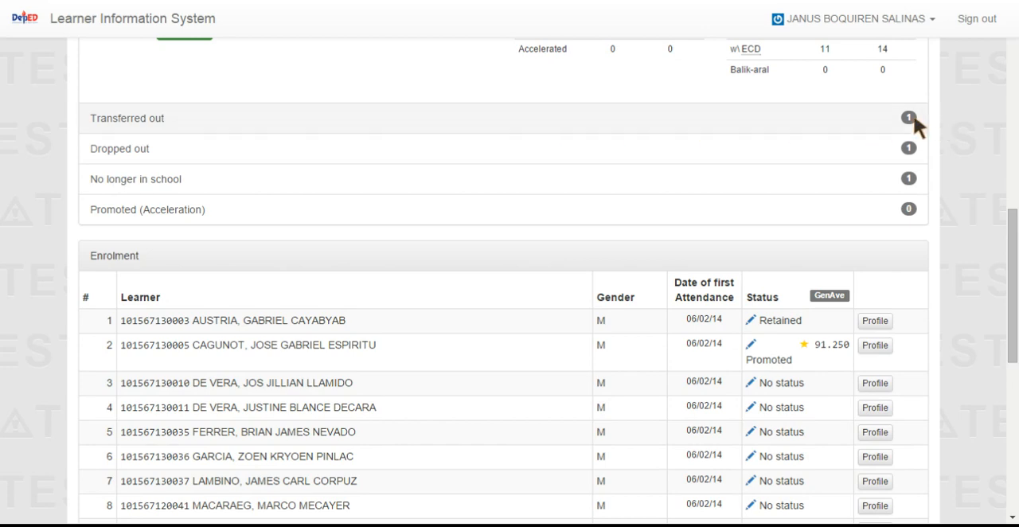
click(387, 118)
scroll(274, 357, down, 5)
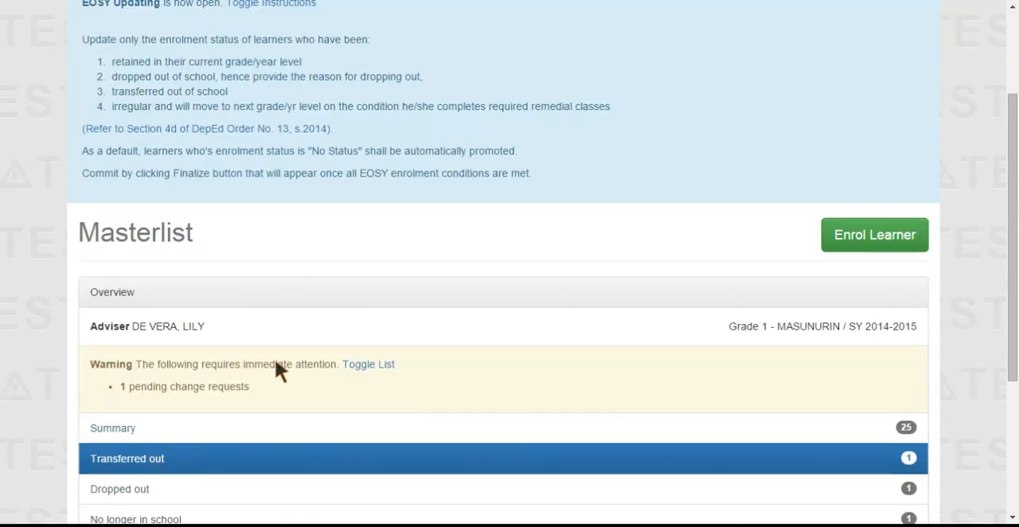
scroll(335, 449, up, 1)
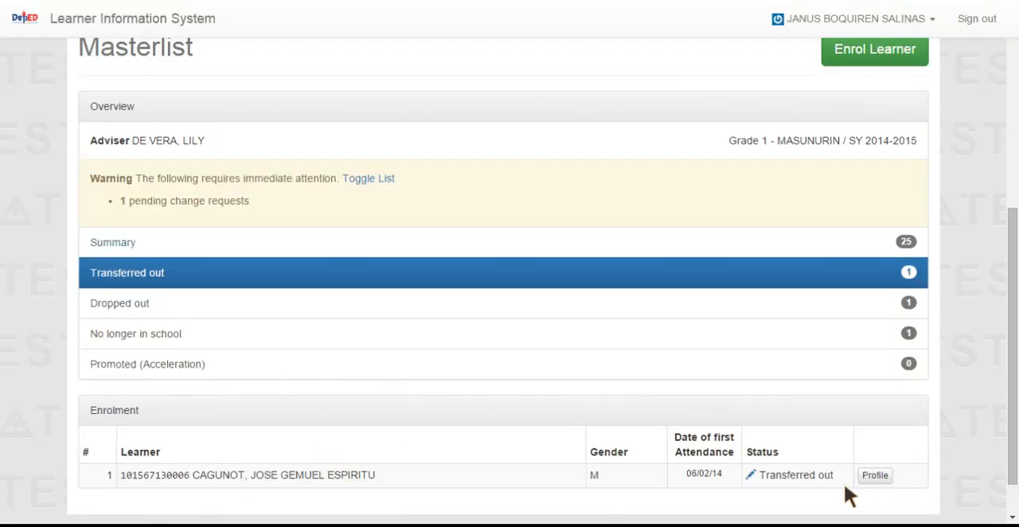
scroll(358, 199, up, 2)
scroll(248, 207, up, 3)
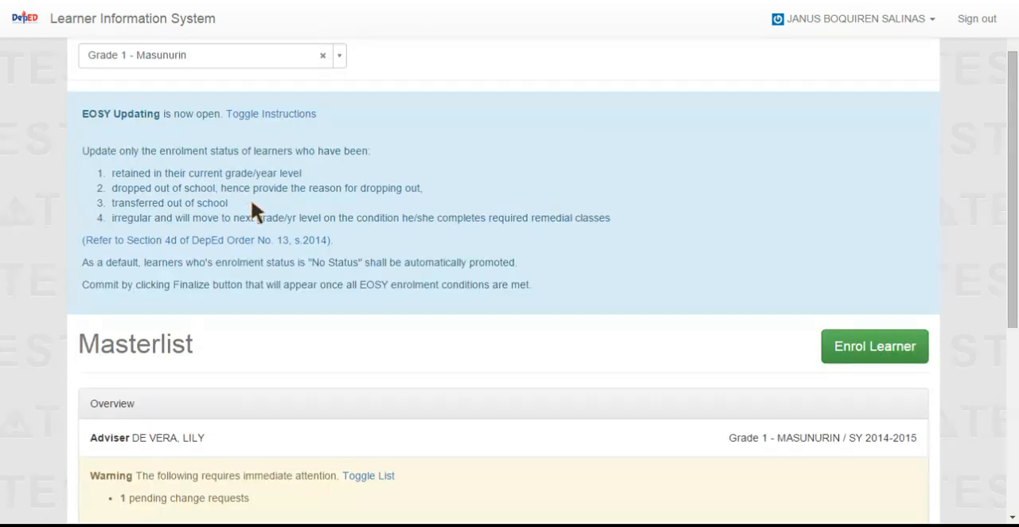
scroll(296, 209, down, 6)
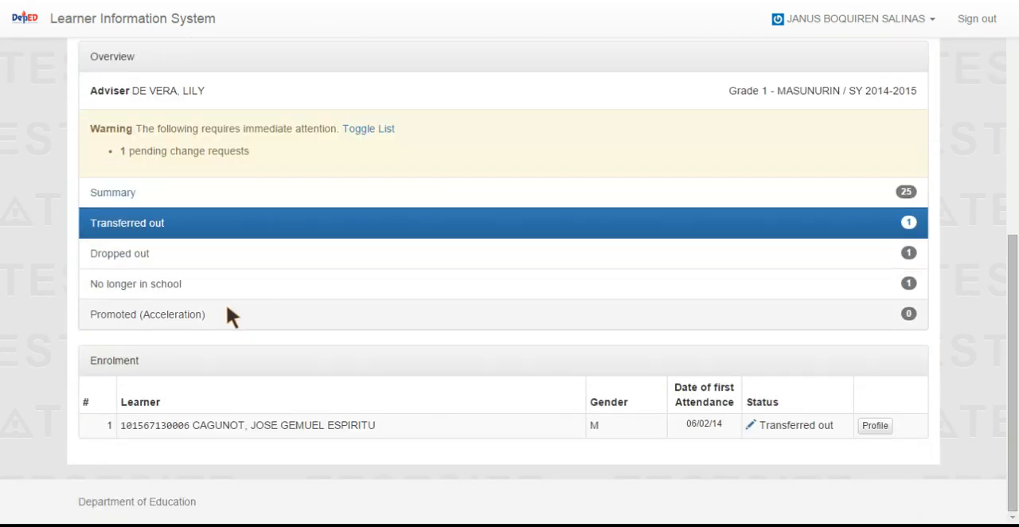
click(782, 194)
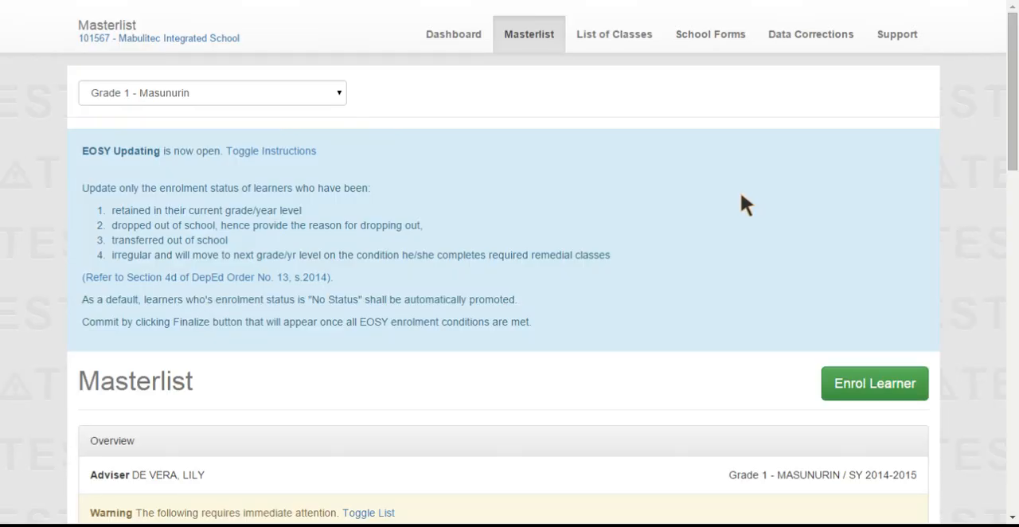
scroll(558, 301, down, 10)
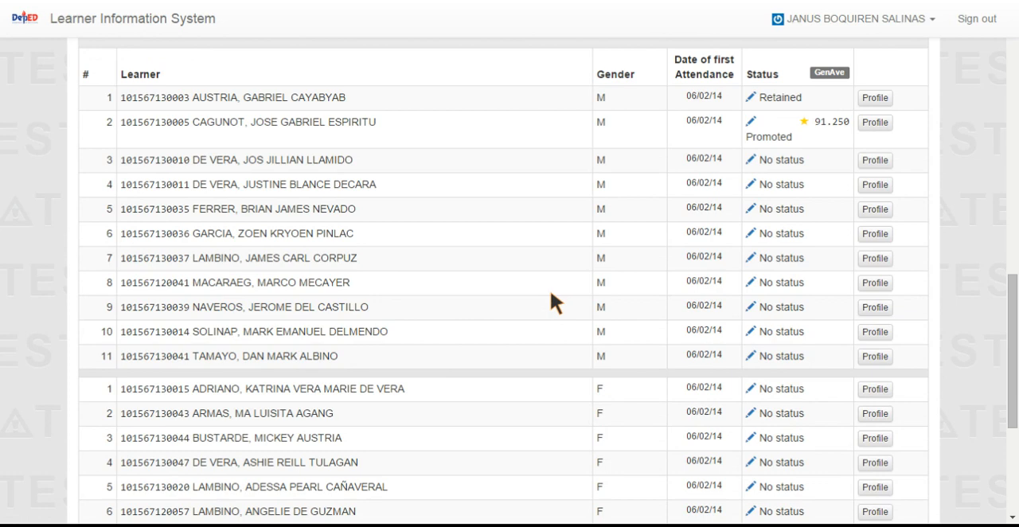
click(750, 158)
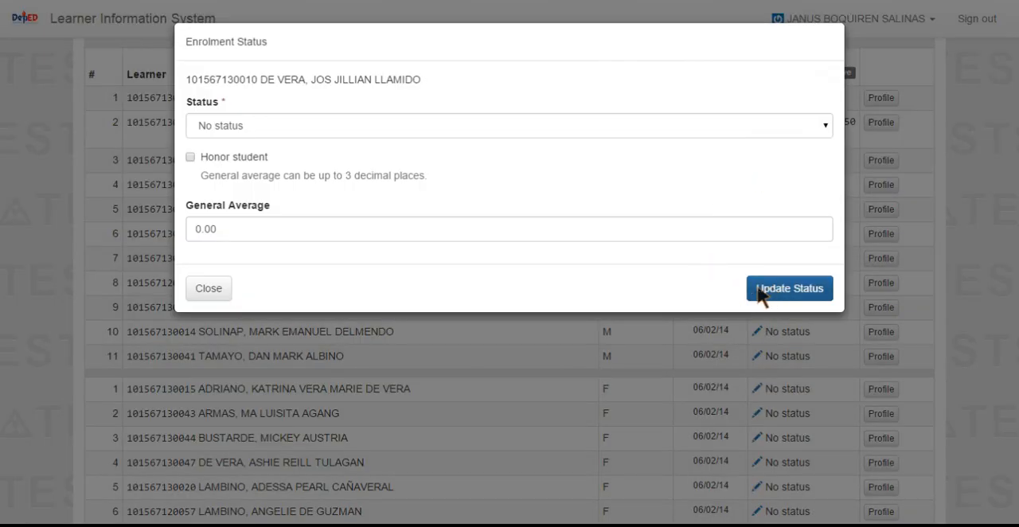
click(225, 125)
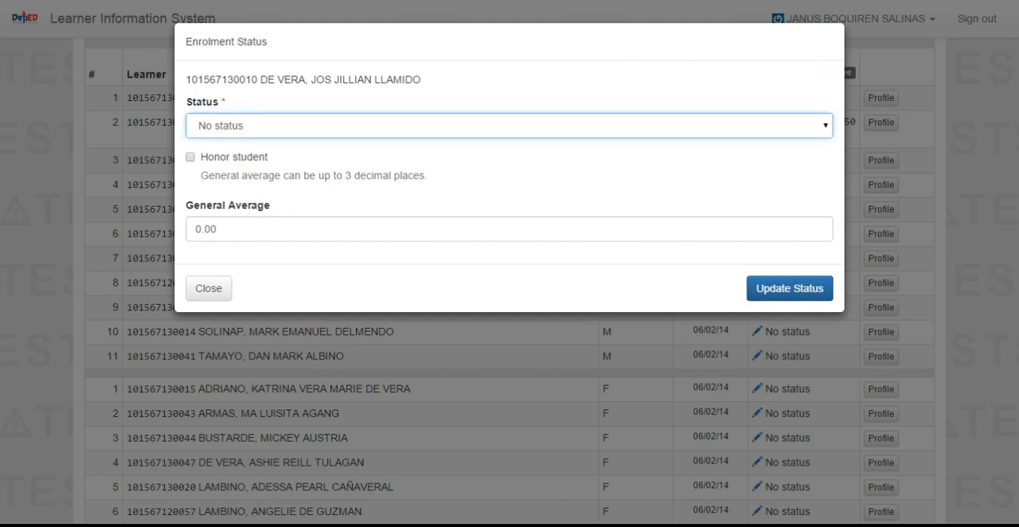
click(295, 179)
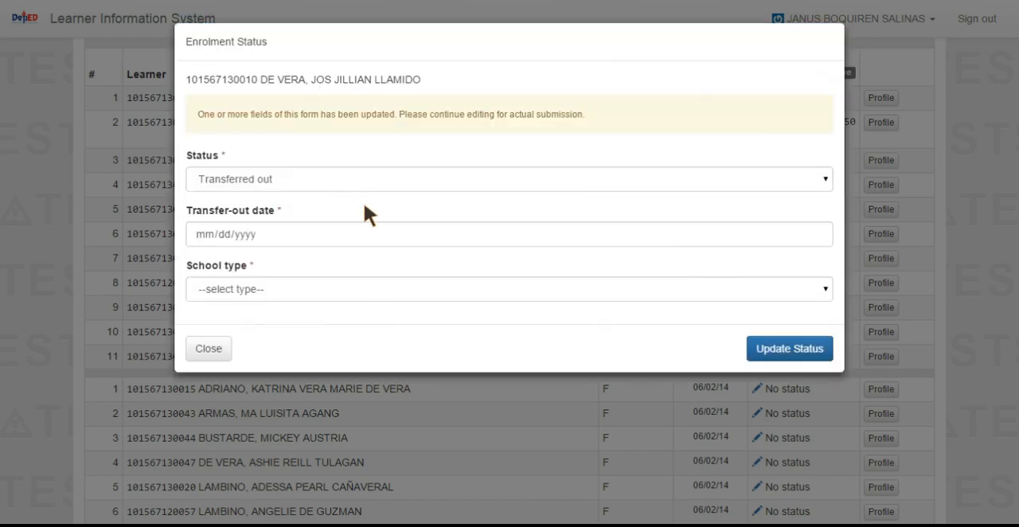
click(816, 233)
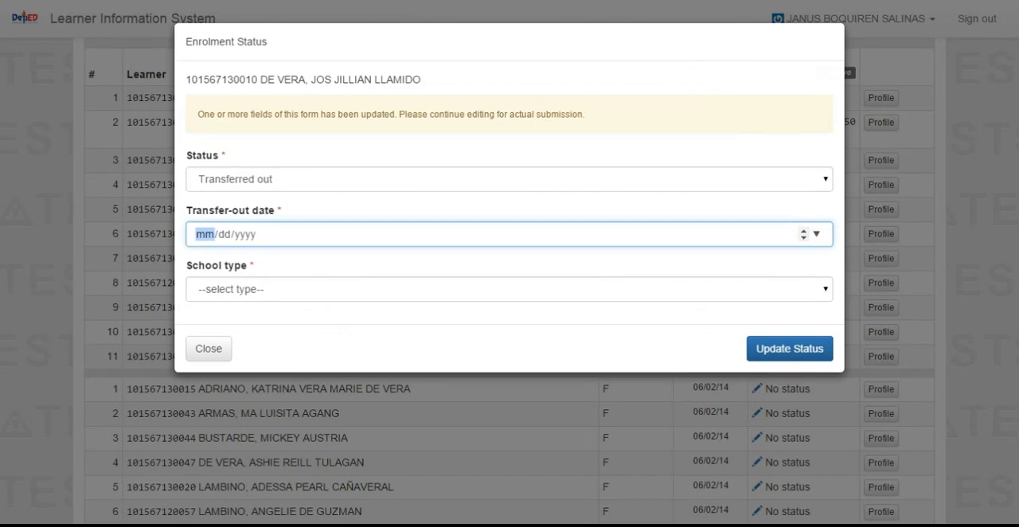
click(316, 341)
click(476, 292)
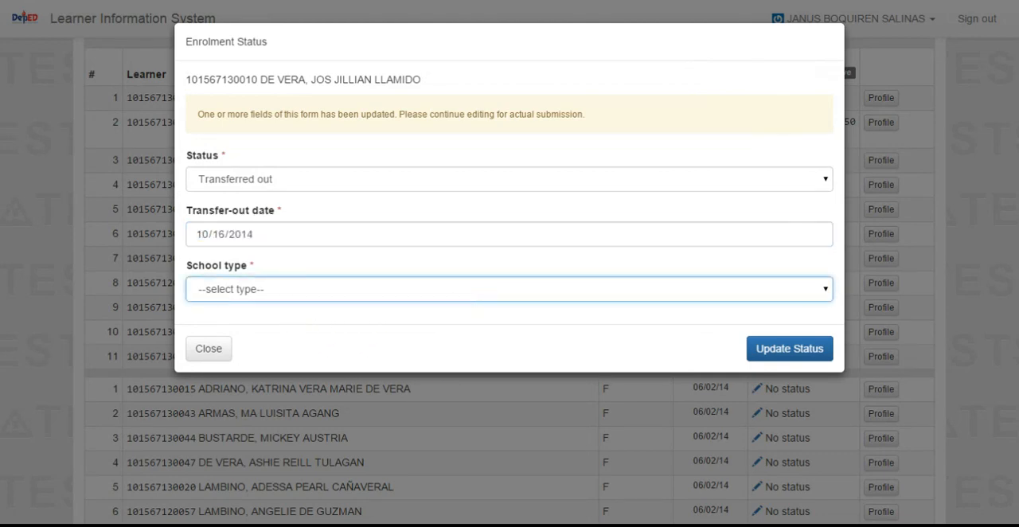
click(243, 390)
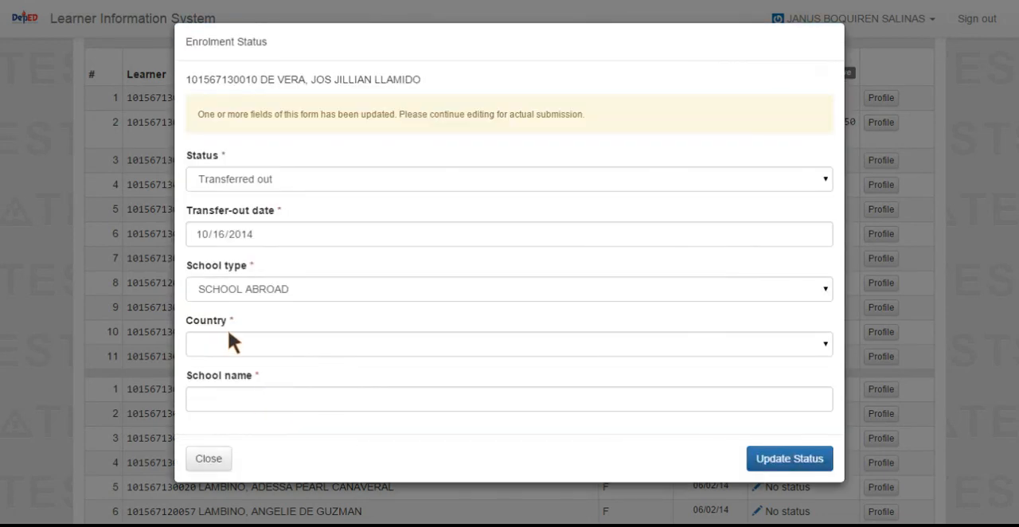
click(725, 349)
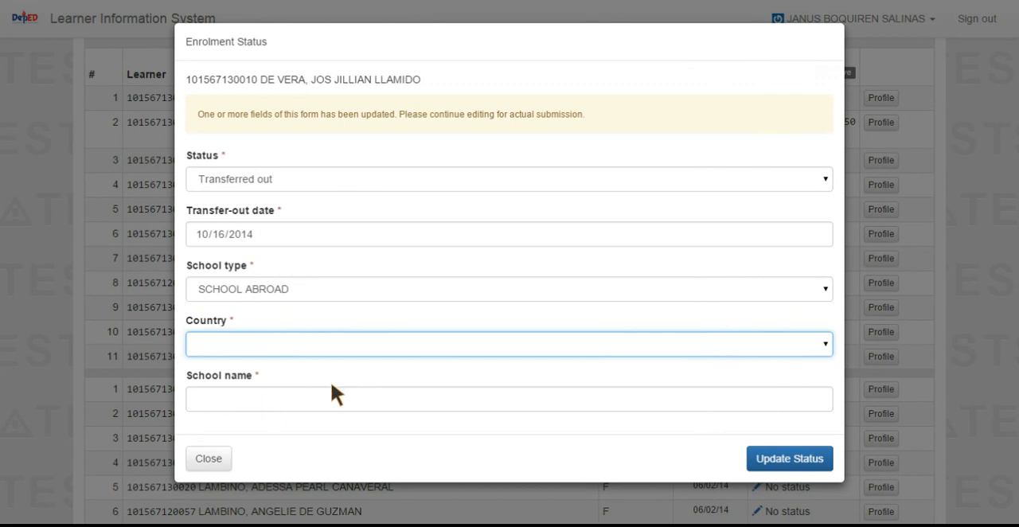
click(209, 460)
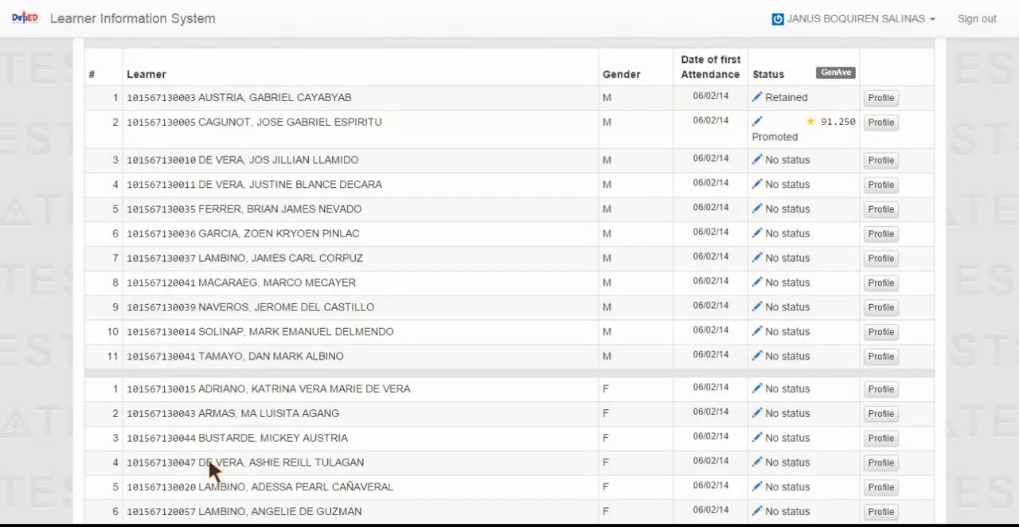
Step: Open the enrolment status of the third male learner in Grade 1 - Masunurin and choose Dropped out
scroll(797, 254, up, 4)
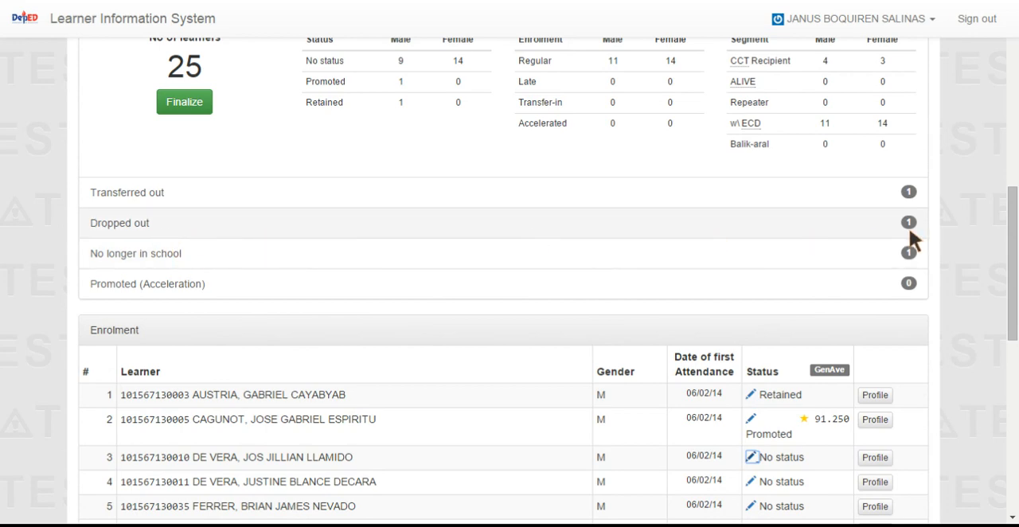
scroll(516, 300, down, 3)
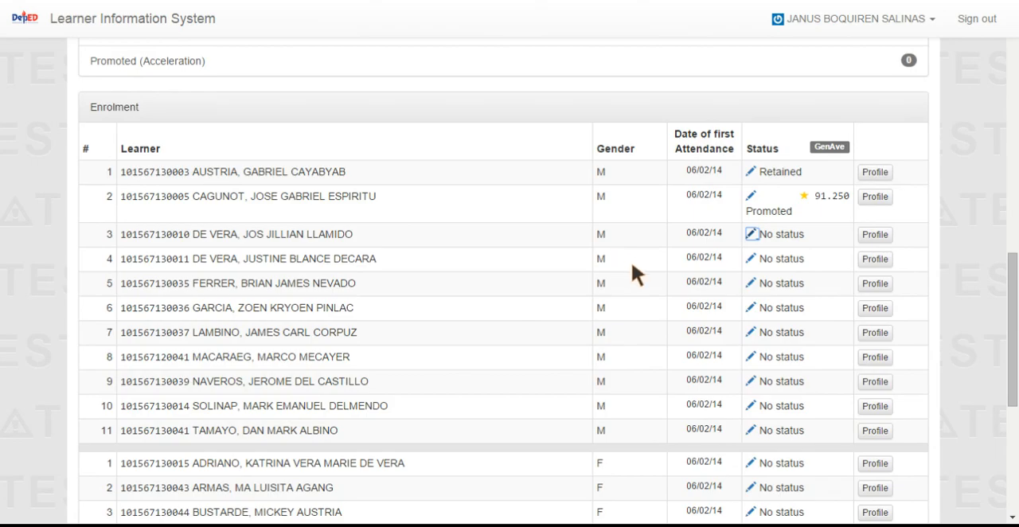
click(751, 234)
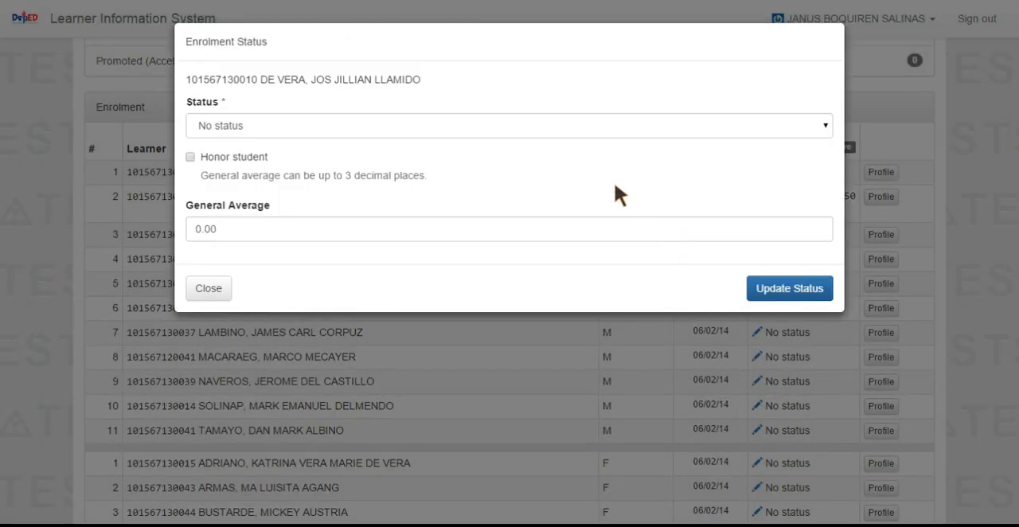
click(329, 116)
click(239, 210)
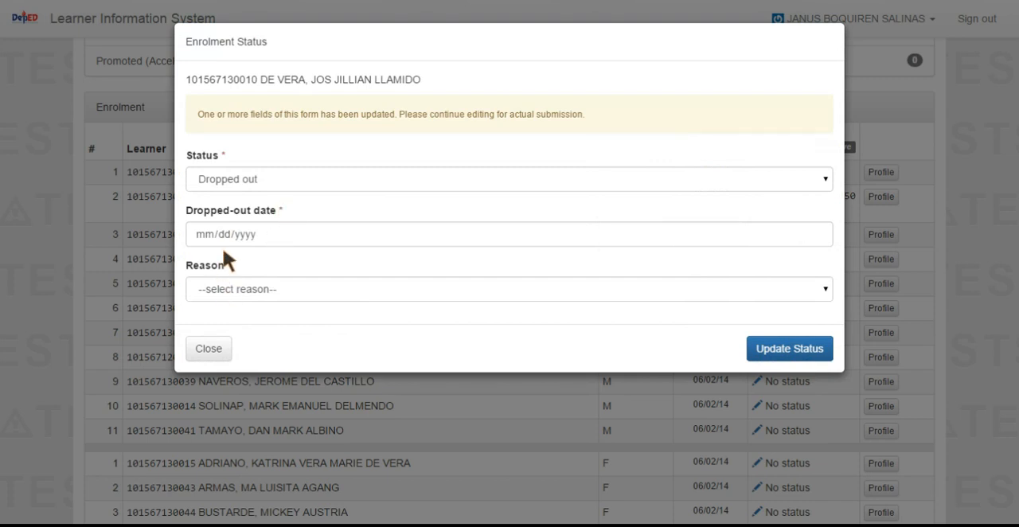
Step: Set the dropped-out date to 01/05/2015 with Death as the reason and submit the status update
click(804, 234)
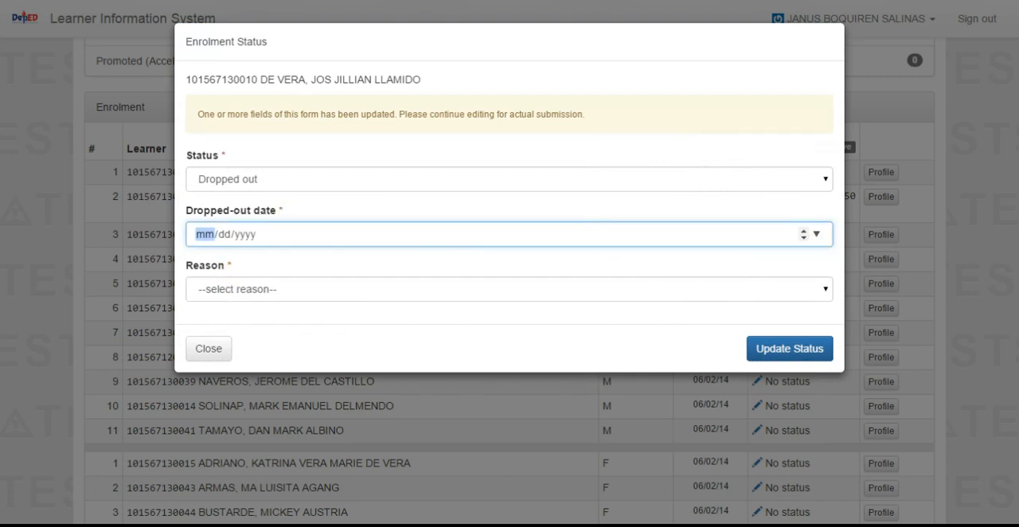
click(231, 326)
click(813, 292)
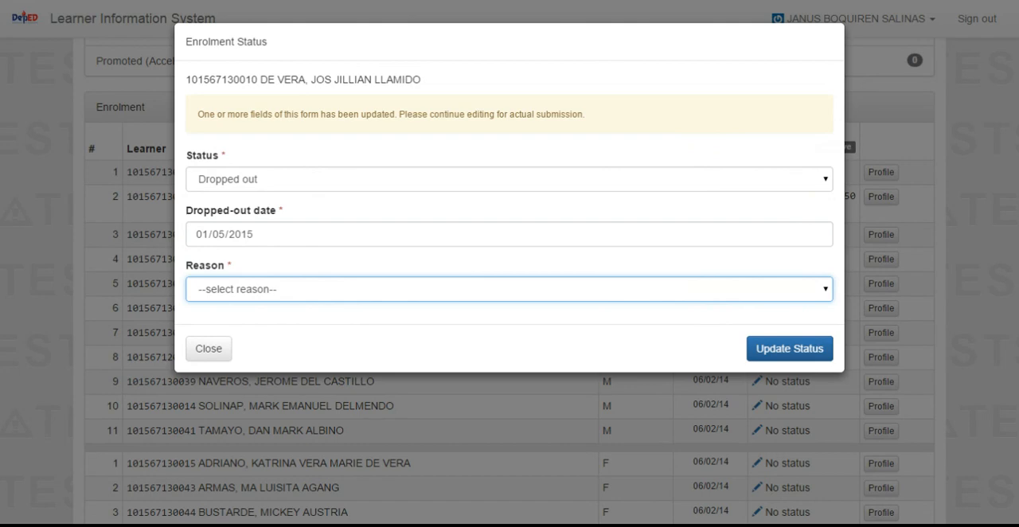
click(215, 388)
click(788, 349)
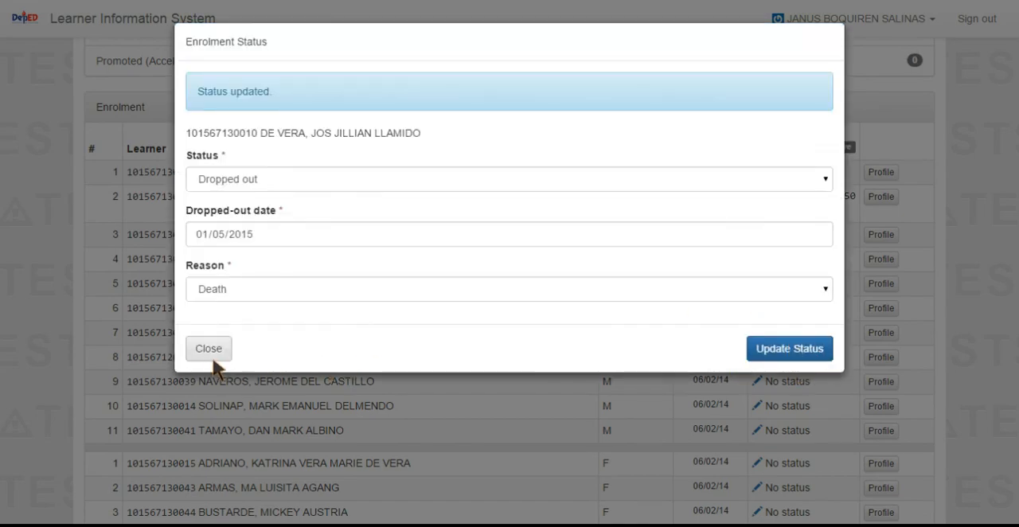
click(211, 350)
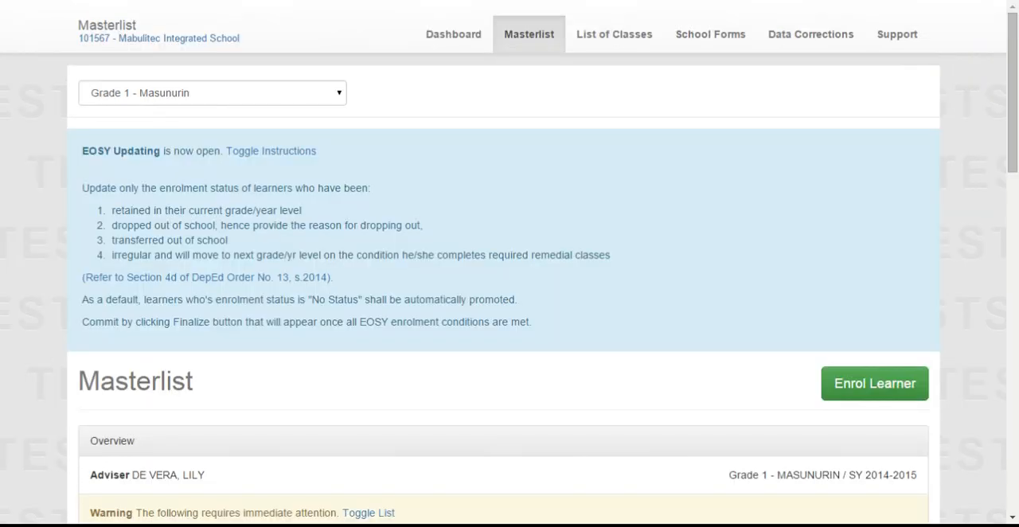
Step: Check the status categories of the updated masterlist and sign out of the account
scroll(685, 381, down, 8)
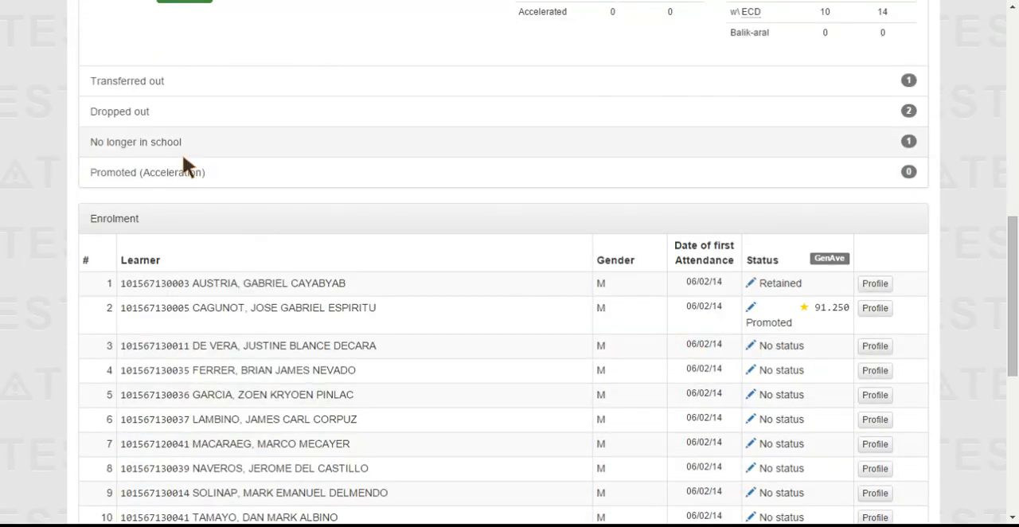
scroll(182, 159, up, 1)
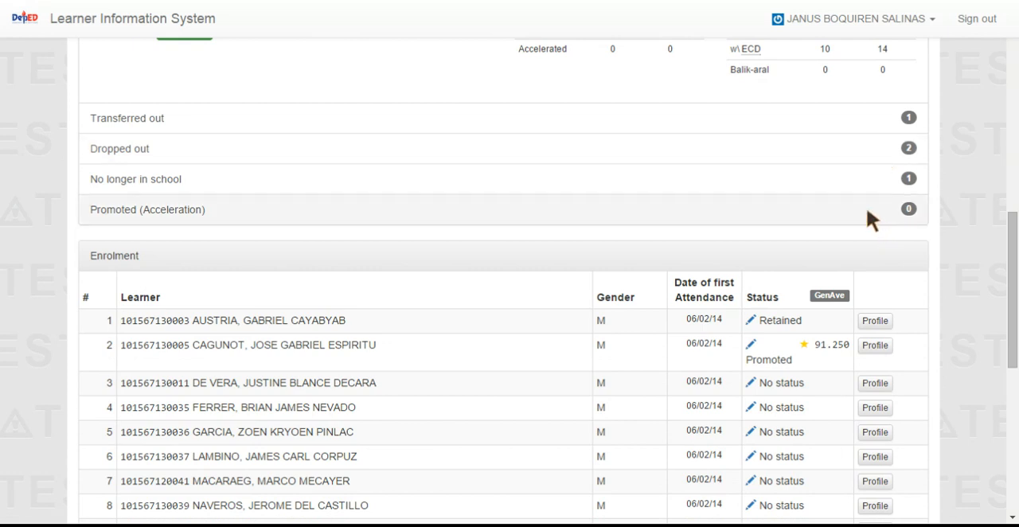
click(970, 23)
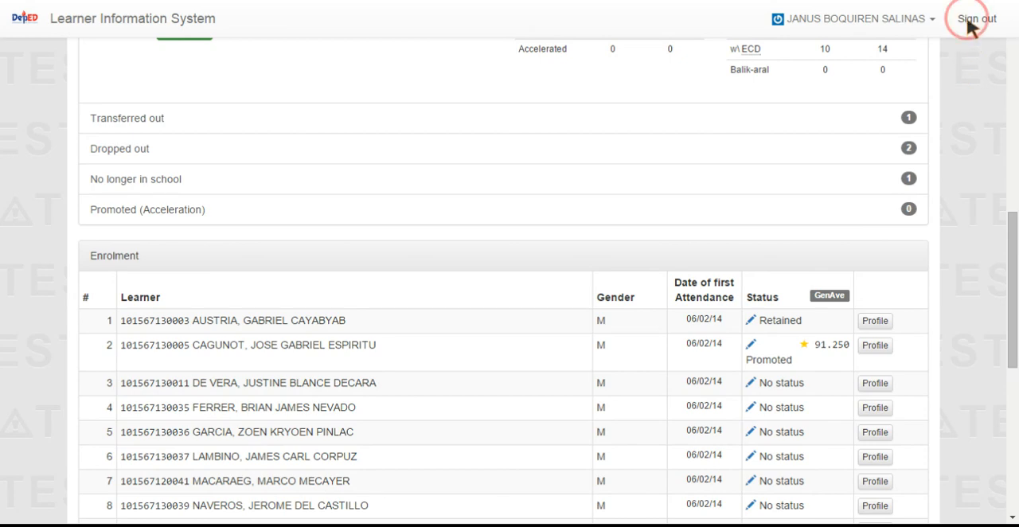